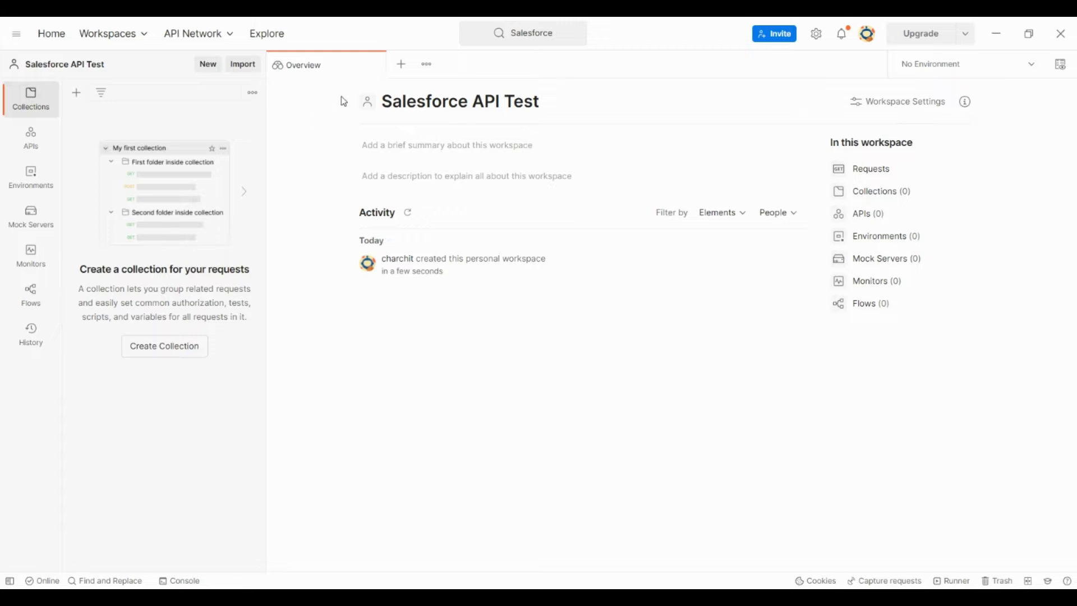
# - Clear the previous Salesforce term from the global search and close the search
pyautogui.click(555, 33)
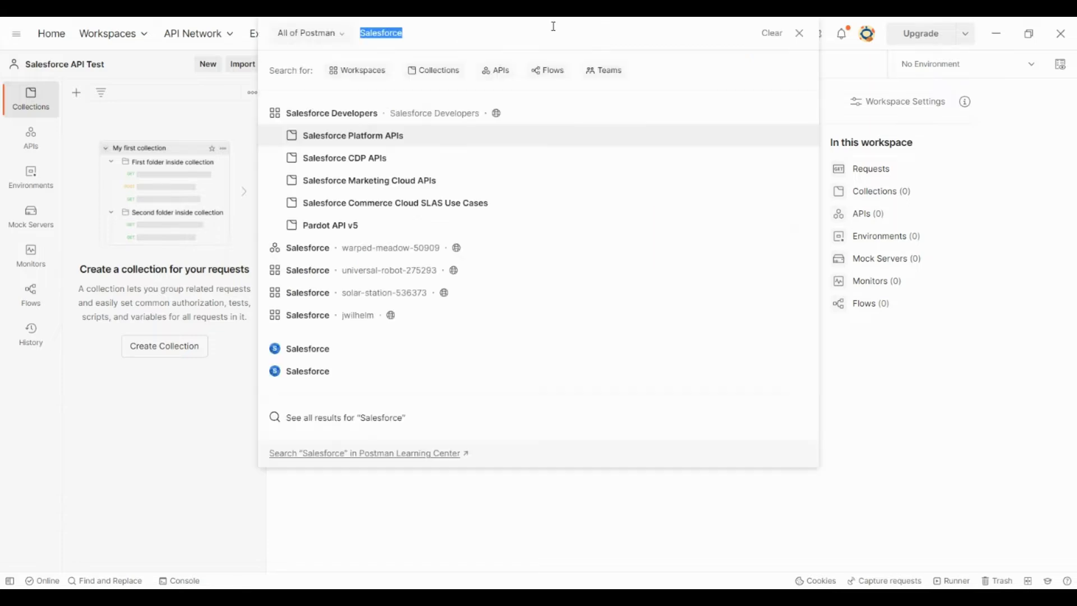
pyautogui.click(520, 32)
pyautogui.hotkey('ctrl', 'a')
pyautogui.press('BackSpace')
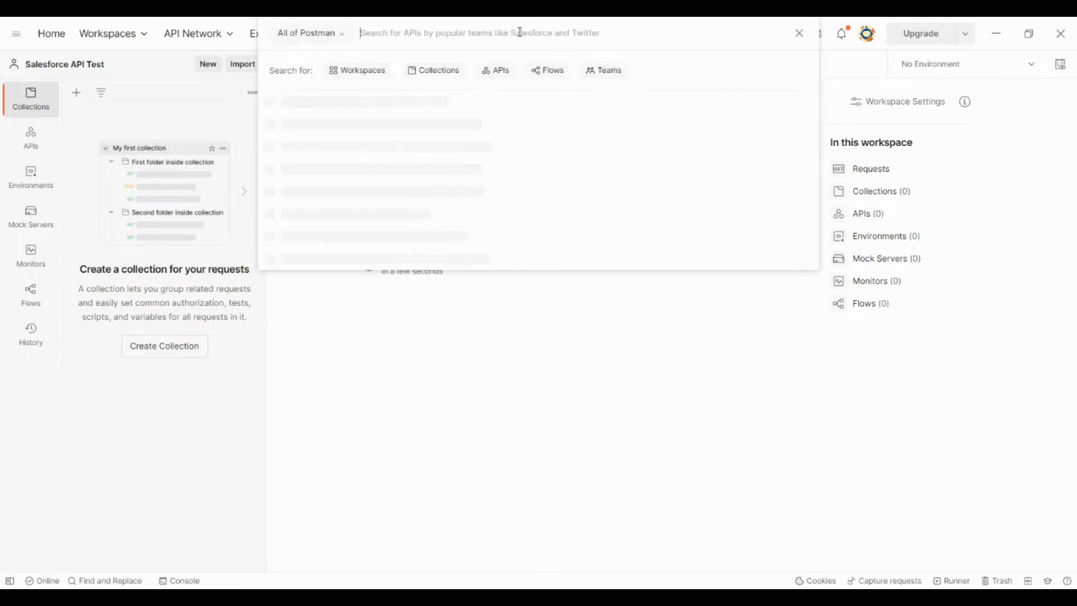
pyautogui.click(577, 377)
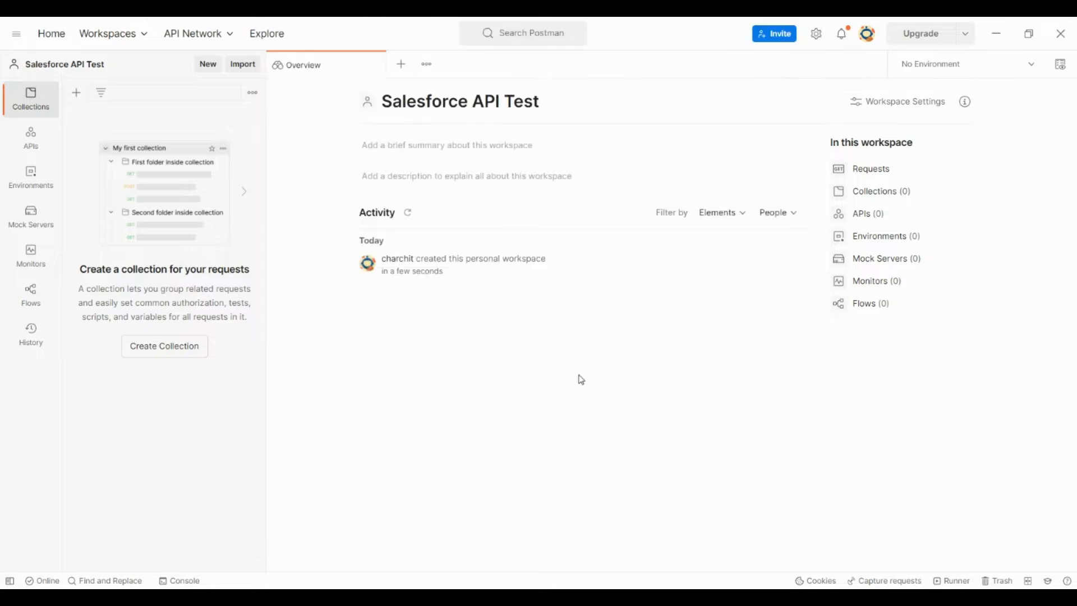
# - Search all of Postman for "salesforce" and open the Salesforce Platform APIs collection from Salesforce Developers
pyautogui.click(545, 34)
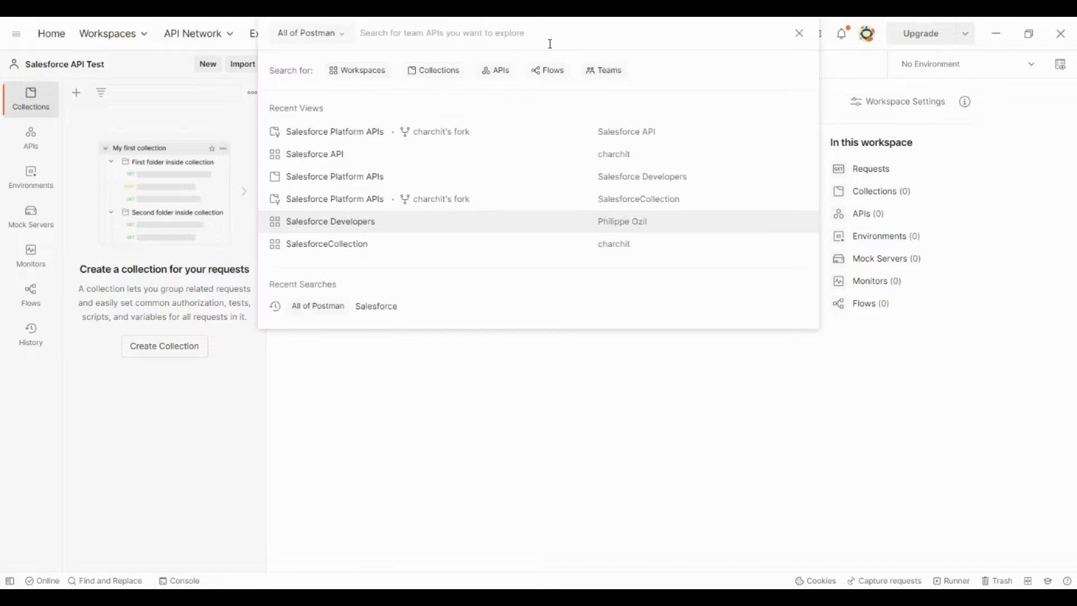
pyautogui.write('sale')
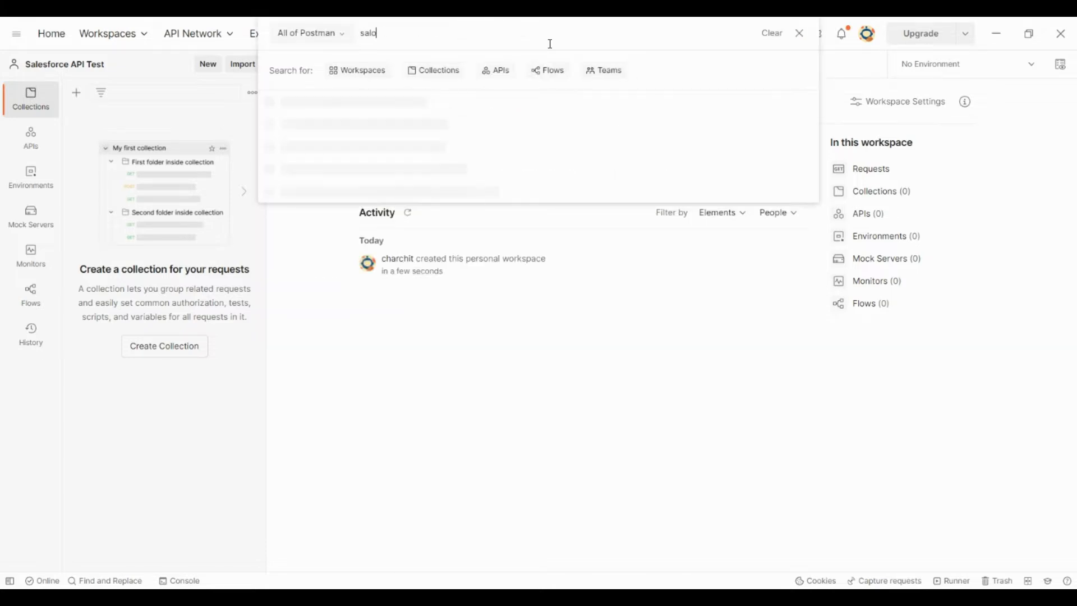
pyautogui.write('sforce')
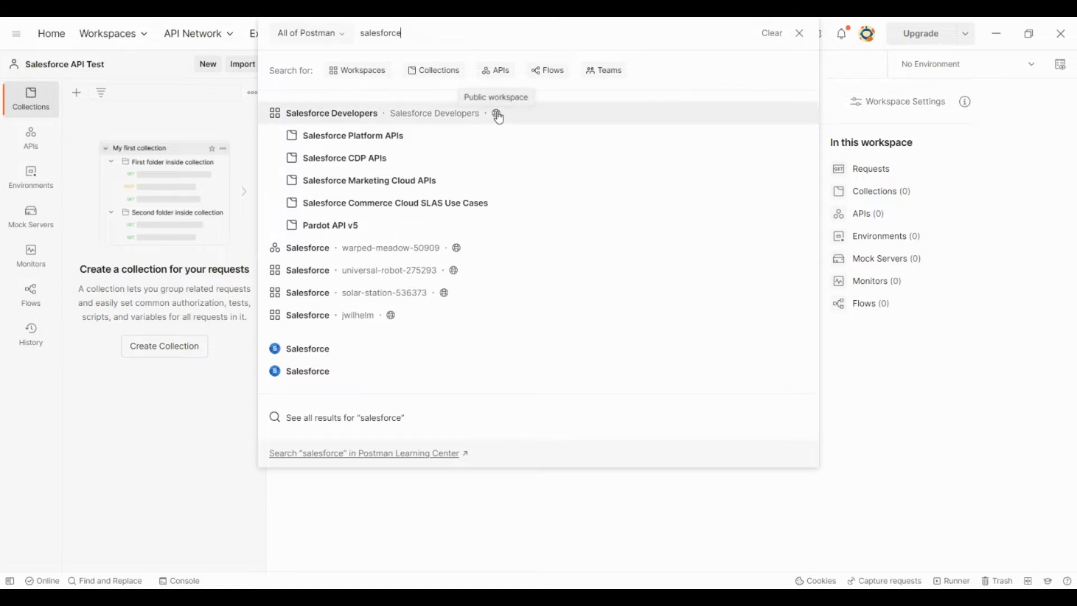
pyautogui.click(357, 140)
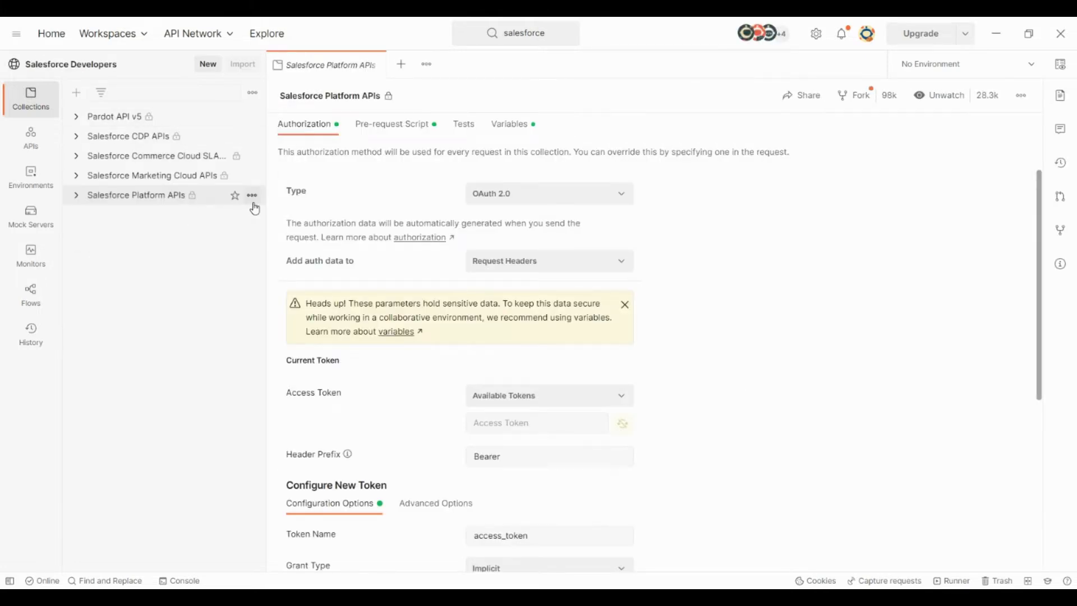
# - Fork the Salesforce Platform APIs collection into the Salesforce API Test workspace with the fork label "Salesforce PAPI"
pyautogui.click(251, 196)
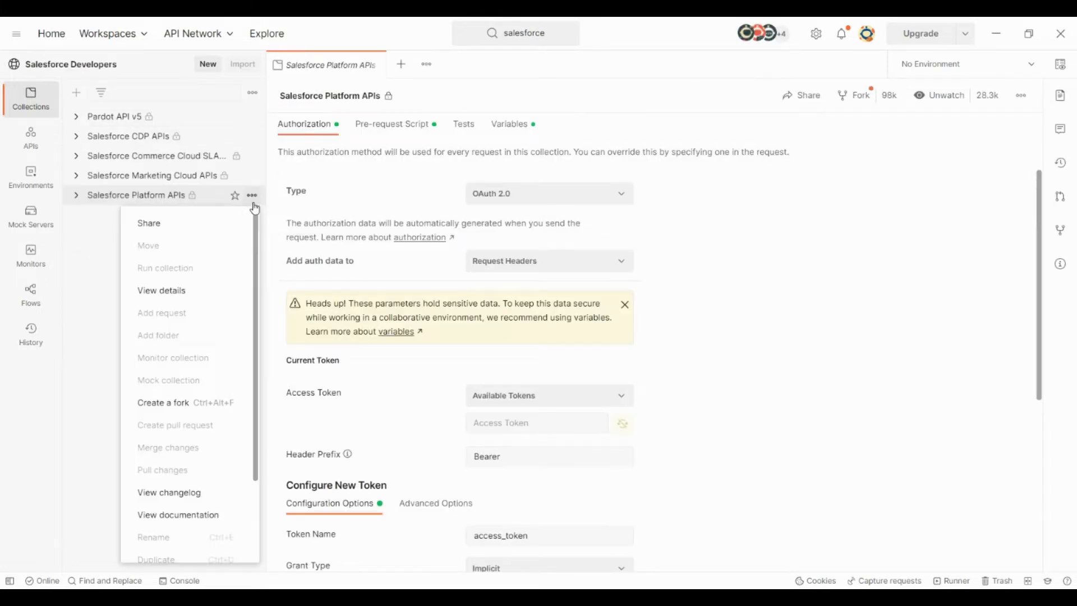
pyautogui.click(210, 404)
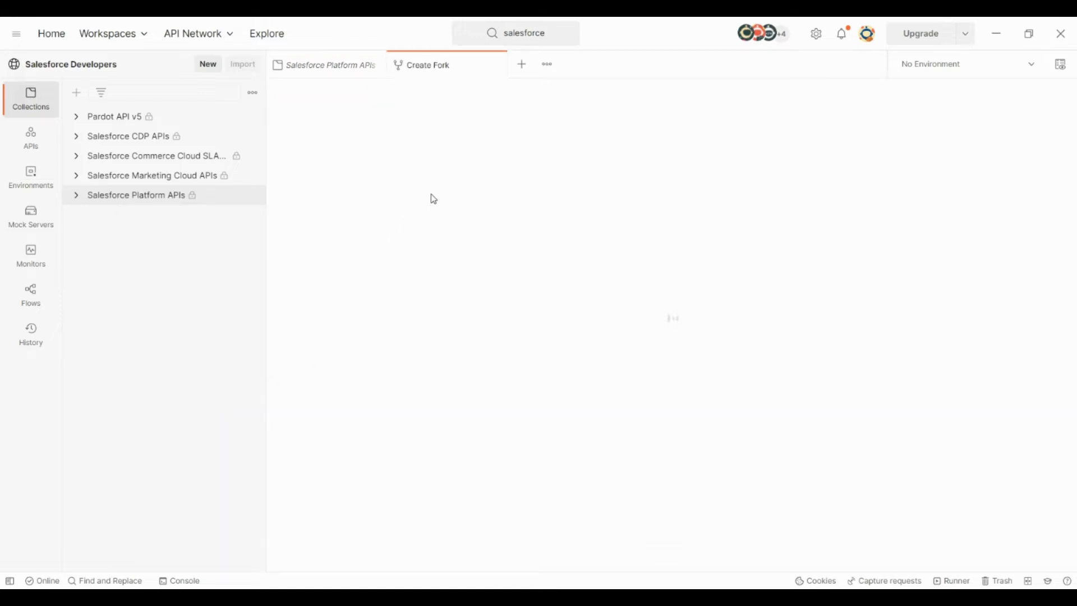
pyautogui.click(405, 242)
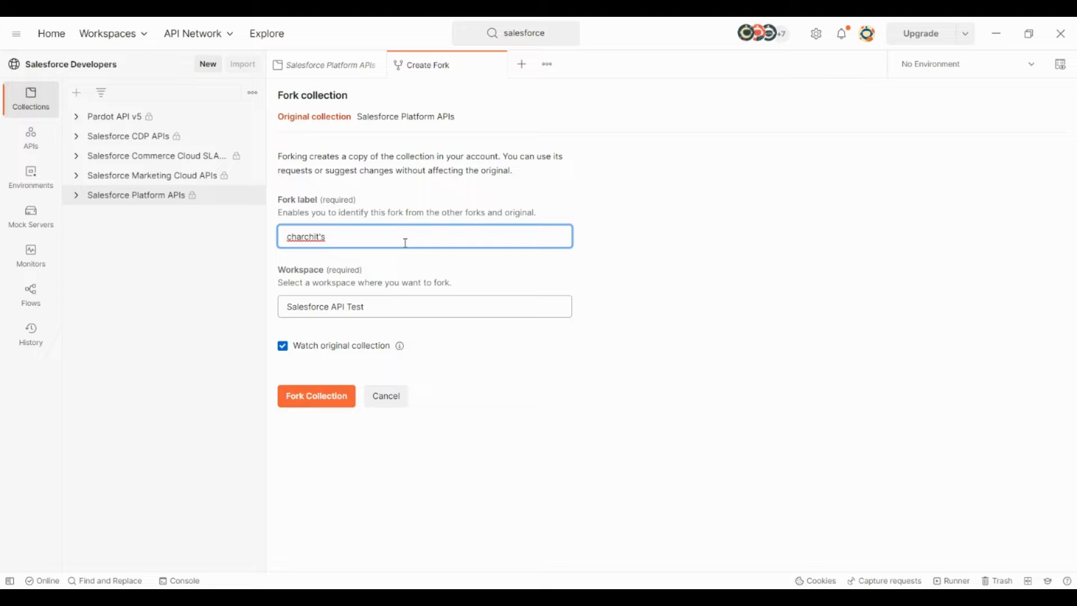
pyautogui.hotkey('ctrl', 'a')
pyautogui.press('BackSpace')
pyautogui.write('S')
pyautogui.click(382, 293)
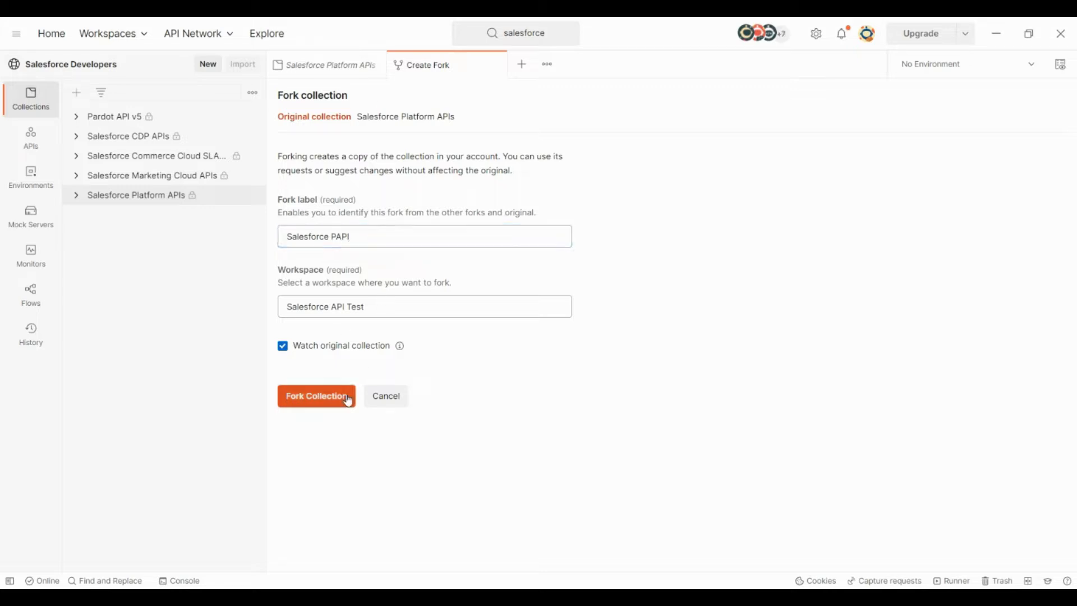
pyautogui.click(336, 394)
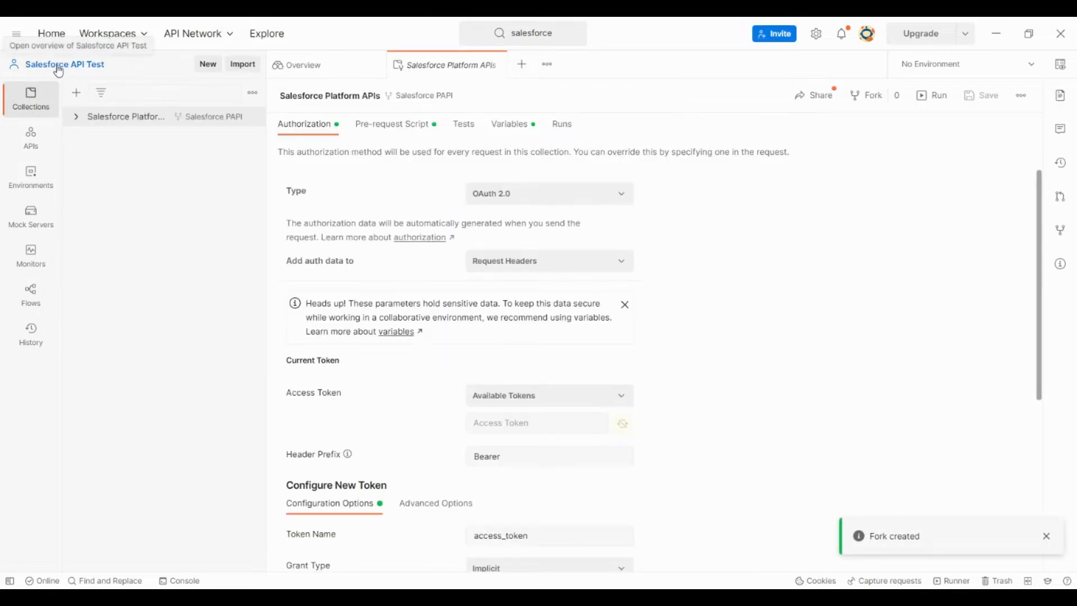
# - Expand the forked collection down to GraphQL > UI and view the query body of the Accounts request
pyautogui.click(79, 121)
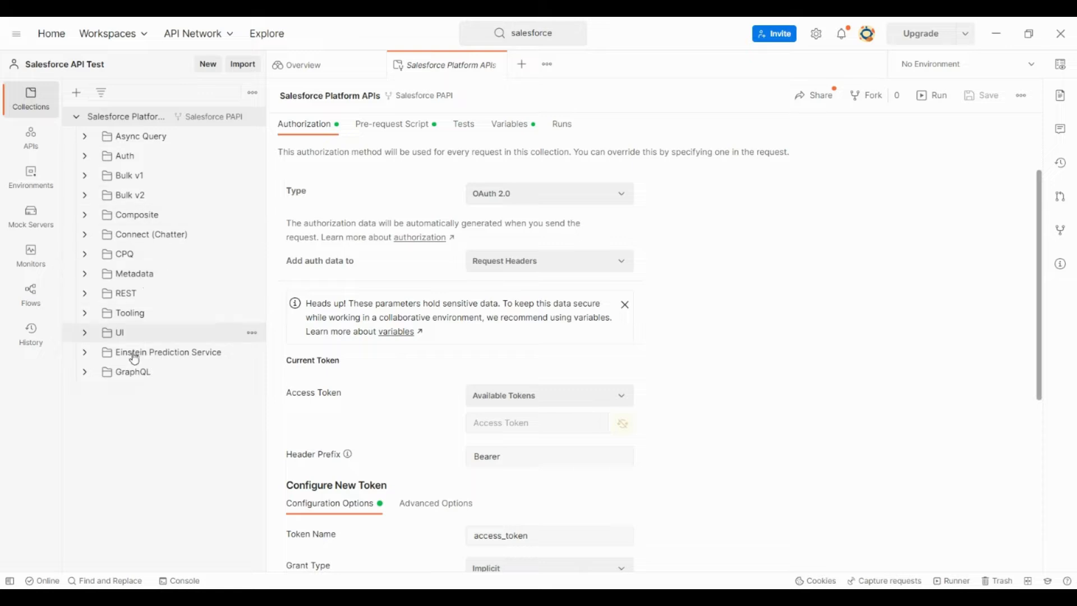
pyautogui.click(86, 378)
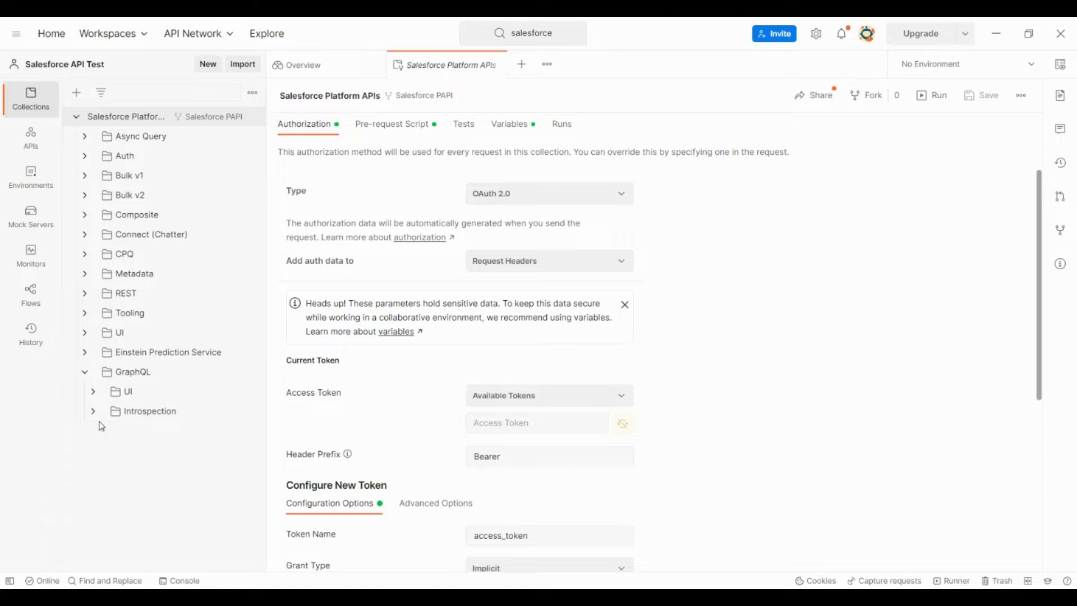
pyautogui.click(95, 392)
pyautogui.click(149, 414)
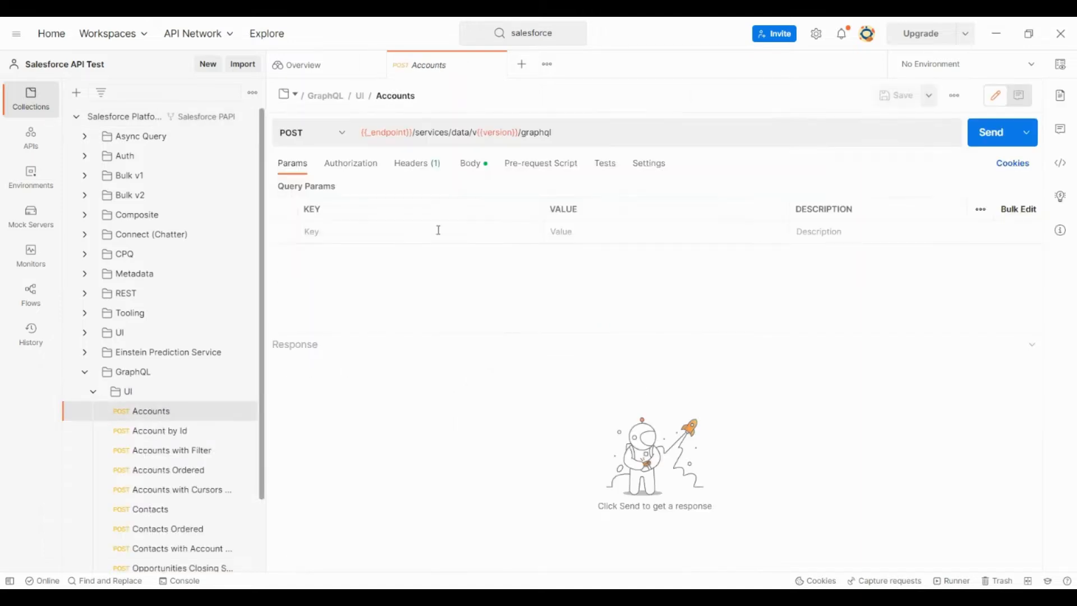
pyautogui.click(471, 164)
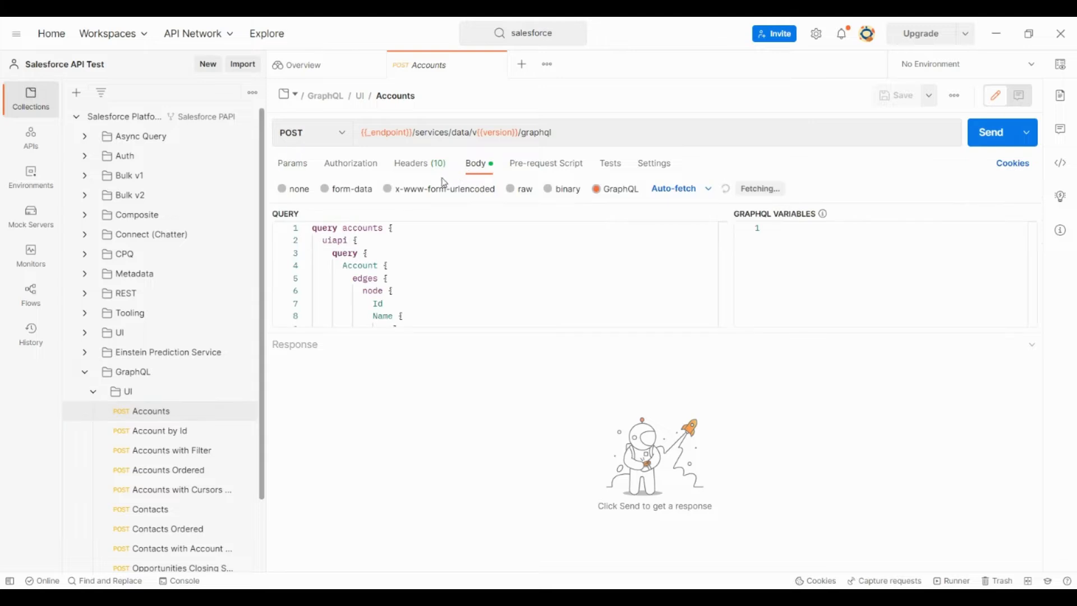
pyautogui.scroll(-1, 402, 292)
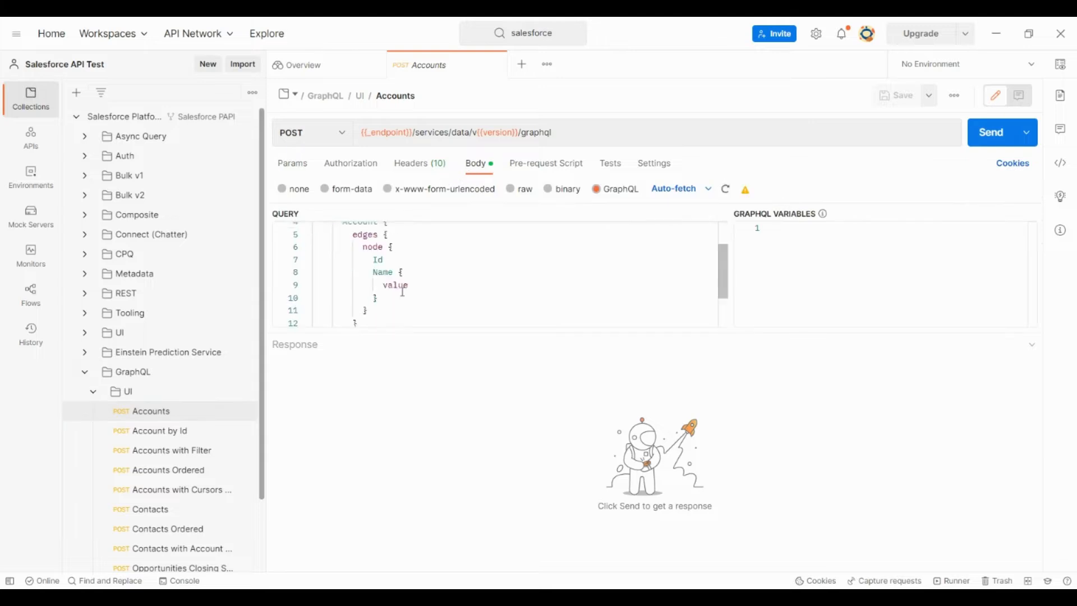
# - View the query body and variables of the Account by Id request in the GraphQL UI folder
pyautogui.click(151, 431)
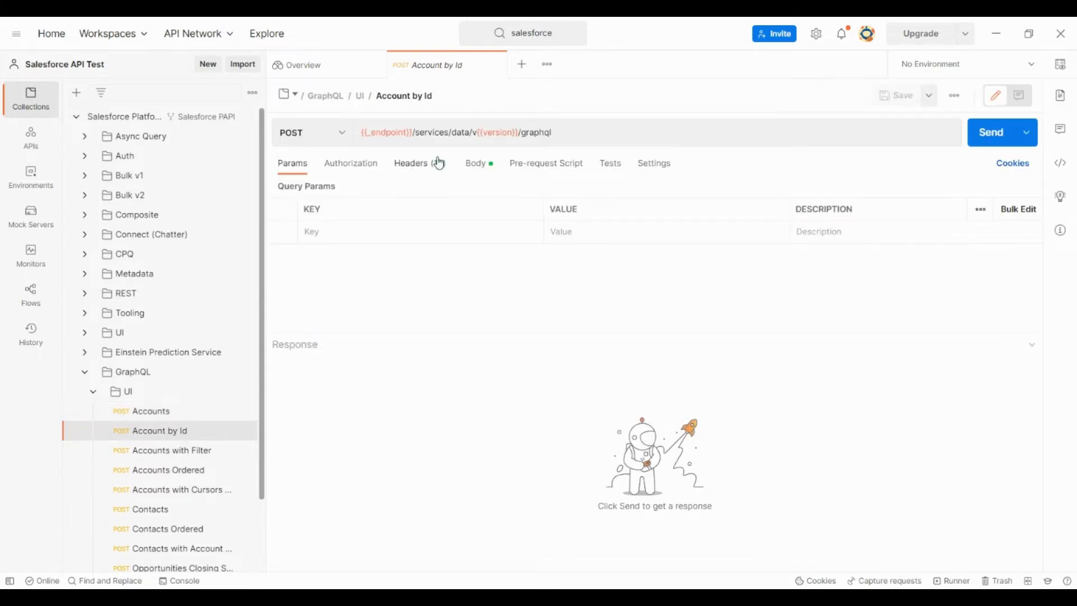
pyautogui.click(475, 163)
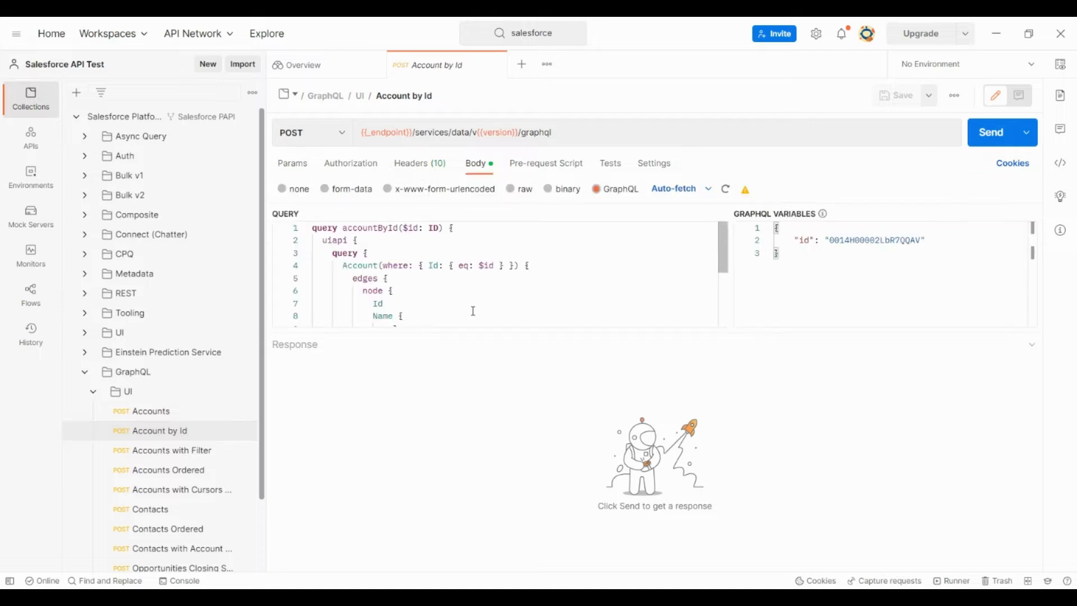
pyautogui.scroll(-1, 474, 309)
pyautogui.scroll(1, 489, 303)
# - Review the forked collection's authorization and token configuration, and check the login address in its url variable
pyautogui.click(96, 116)
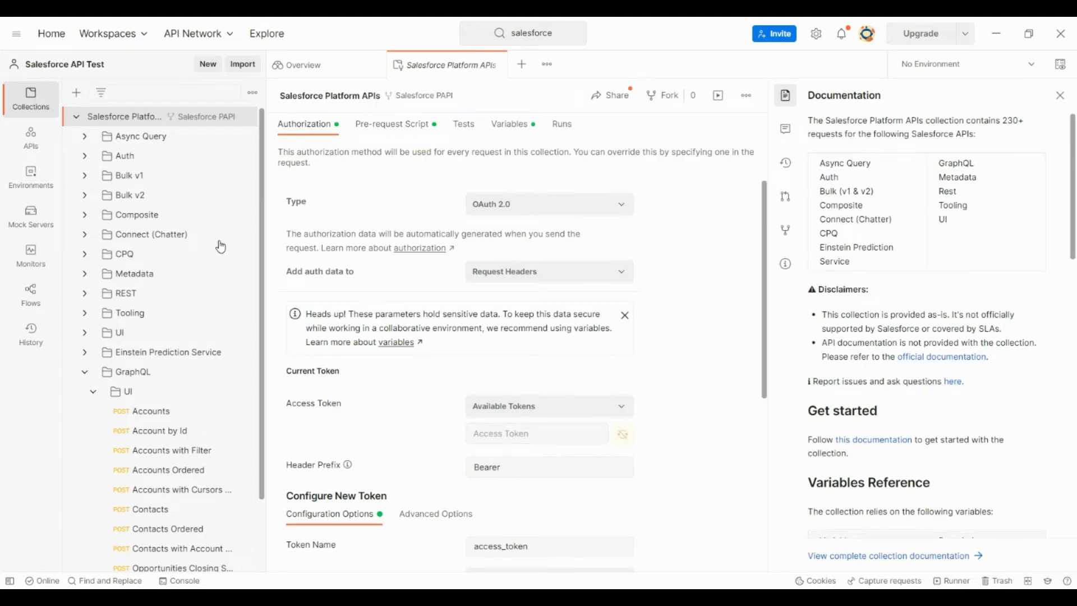
pyautogui.click(118, 117)
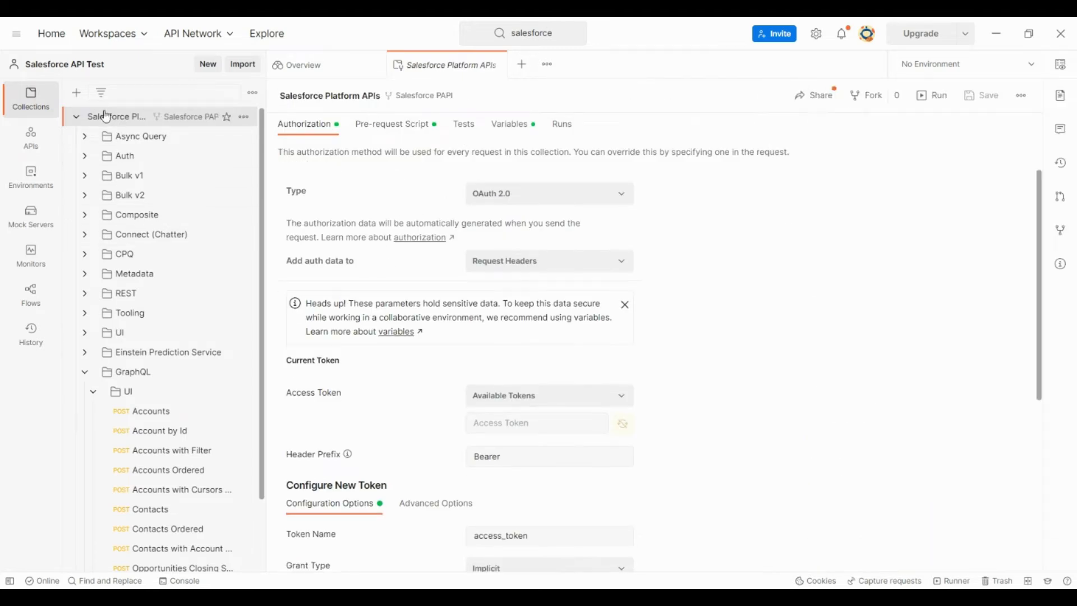
pyautogui.scroll(-5, 498, 412)
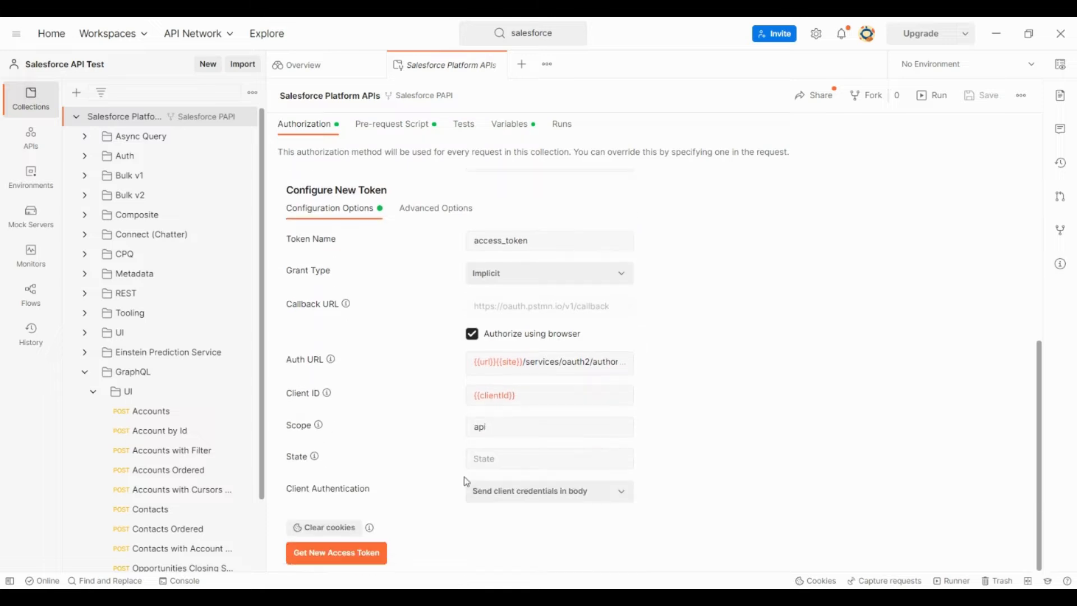
pyautogui.scroll(5, 449, 298)
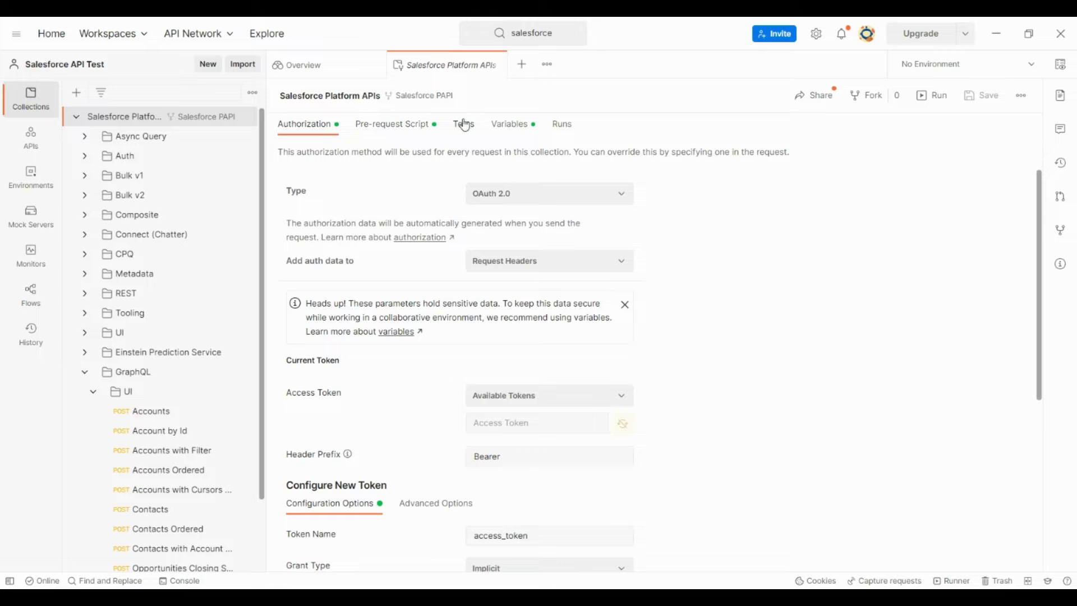
pyautogui.click(530, 134)
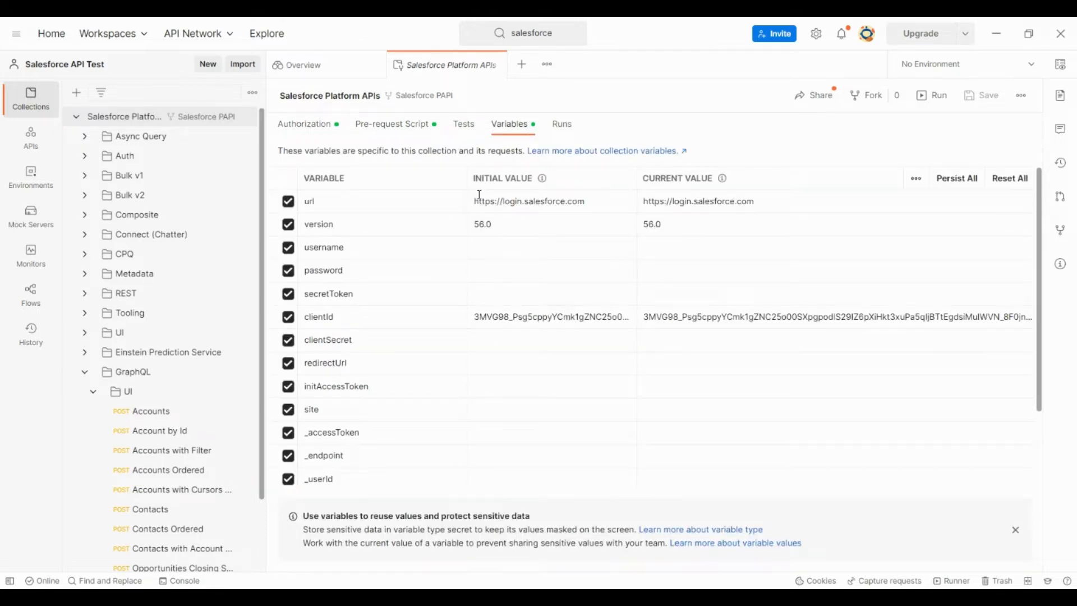
pyautogui.doubleClick(511, 202)
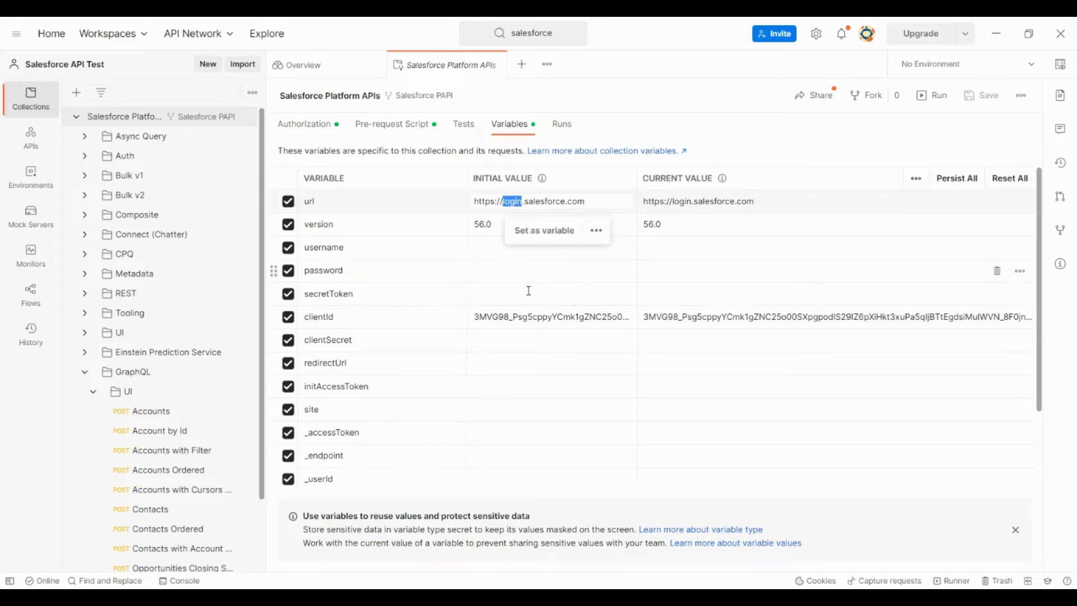
# - Request a new OAuth 2.0 access token with the collection's existing token configuration and proceed past the authentication dialog
pyautogui.click(304, 124)
pyautogui.scroll(-5, 332, 194)
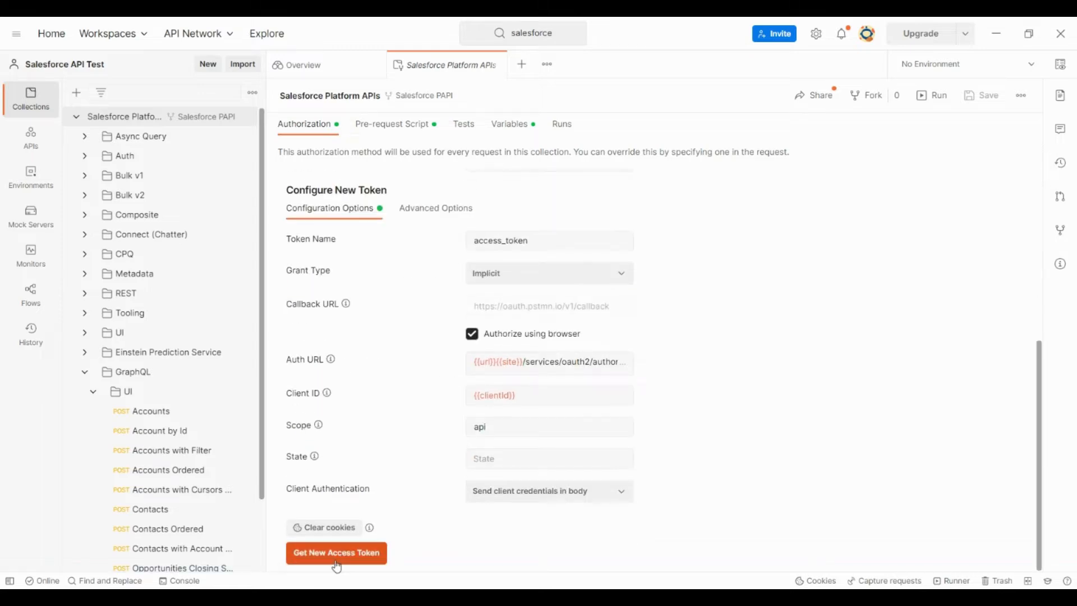
pyautogui.click(348, 553)
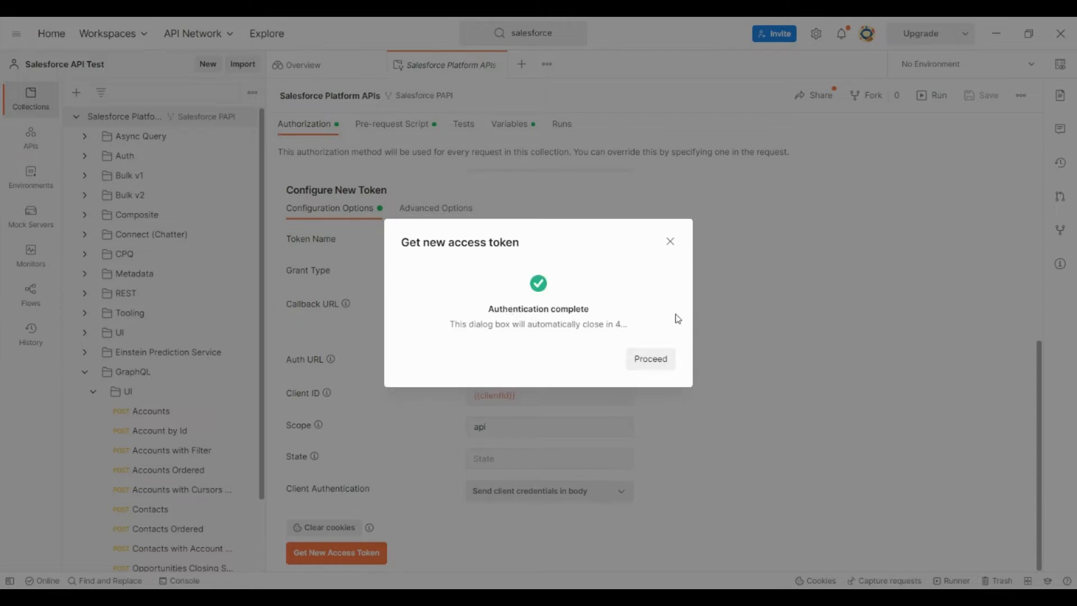
pyautogui.click(671, 361)
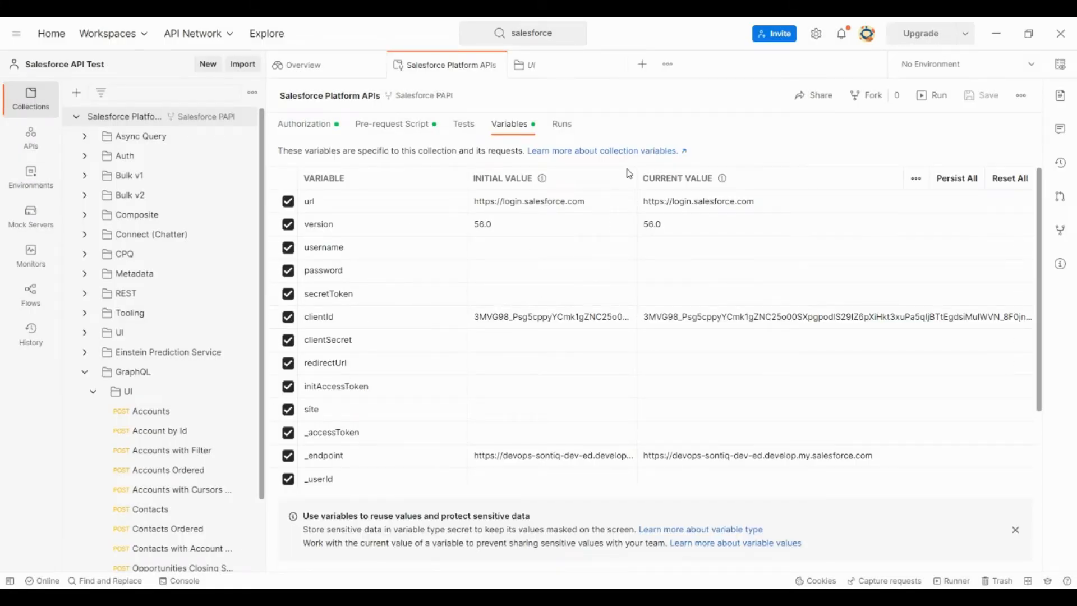
# - Inspect the clientId and _endpoint values among the forked collection's variables
pyautogui.doubleClick(550, 318)
pyautogui.doubleClick(562, 457)
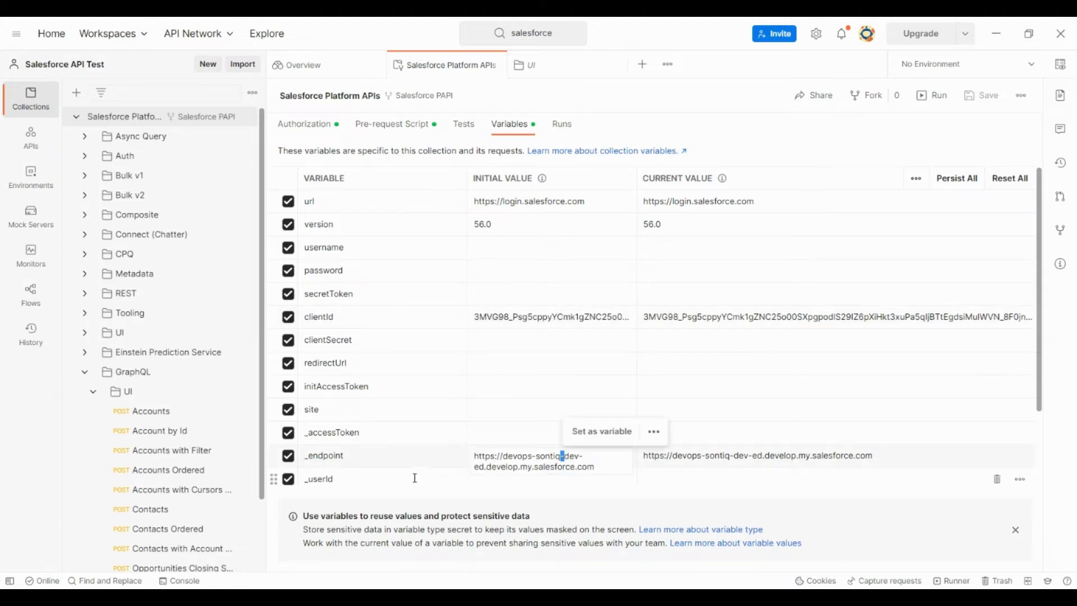
pyautogui.press('Escape')
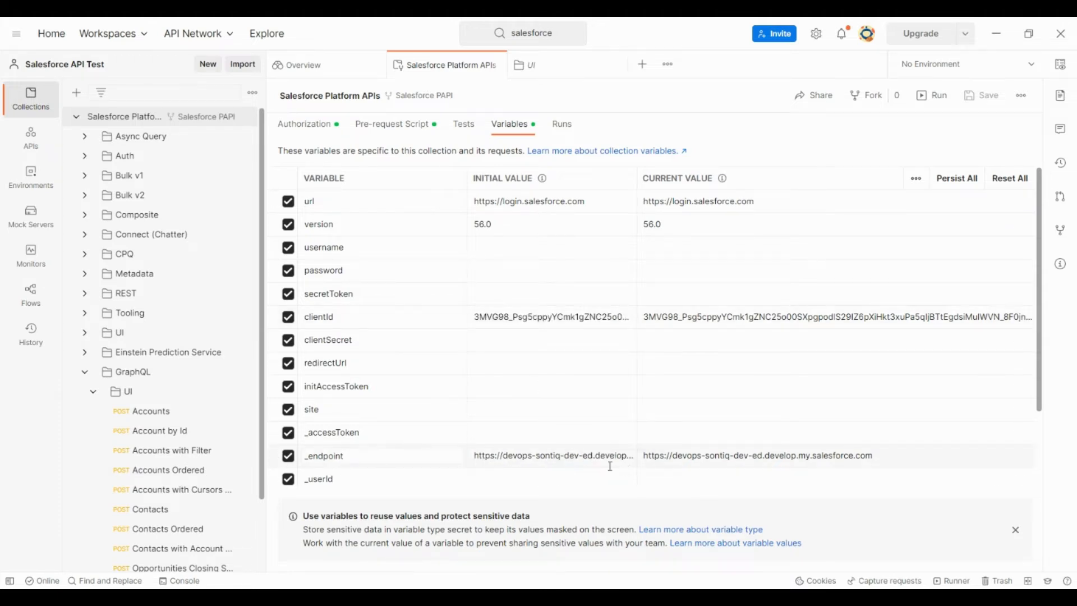
pyautogui.click(611, 464)
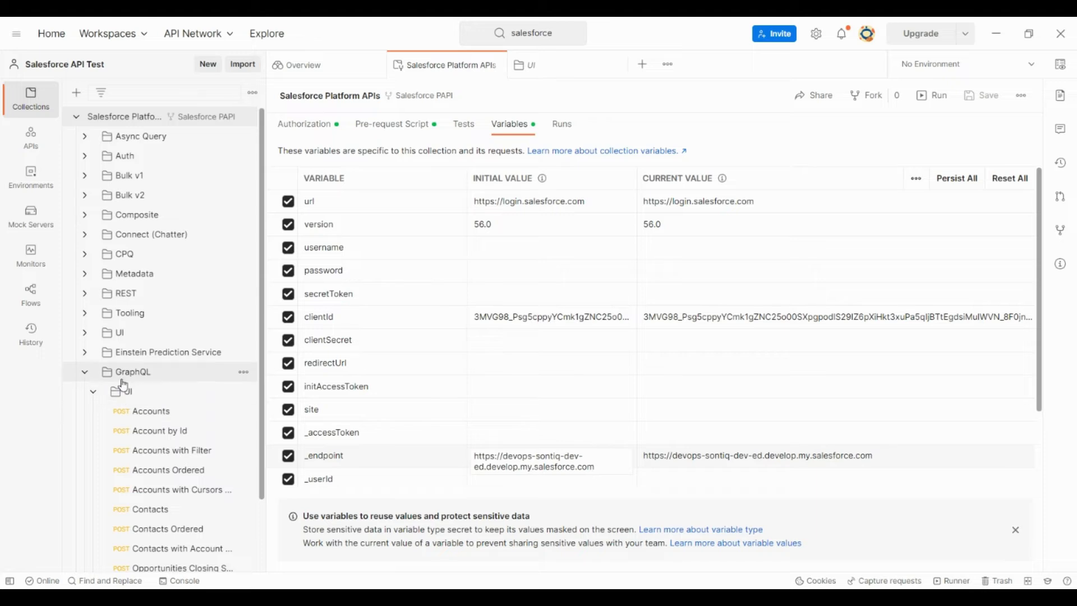
# - Open the GraphQL Accounts request and examine the Account object and the fields requested in its query body
pyautogui.click(159, 416)
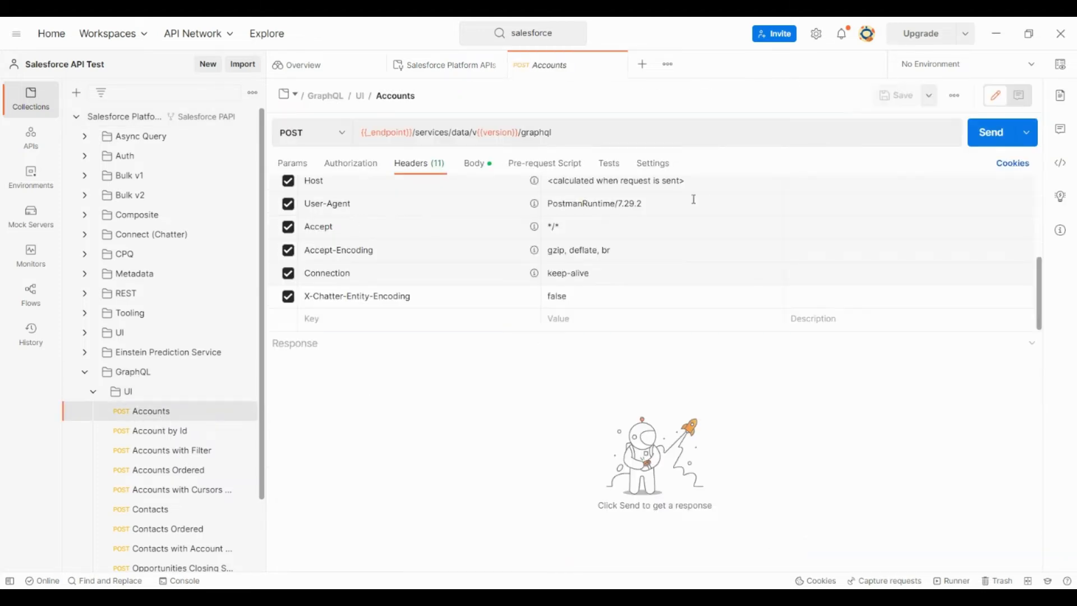
pyautogui.click(479, 164)
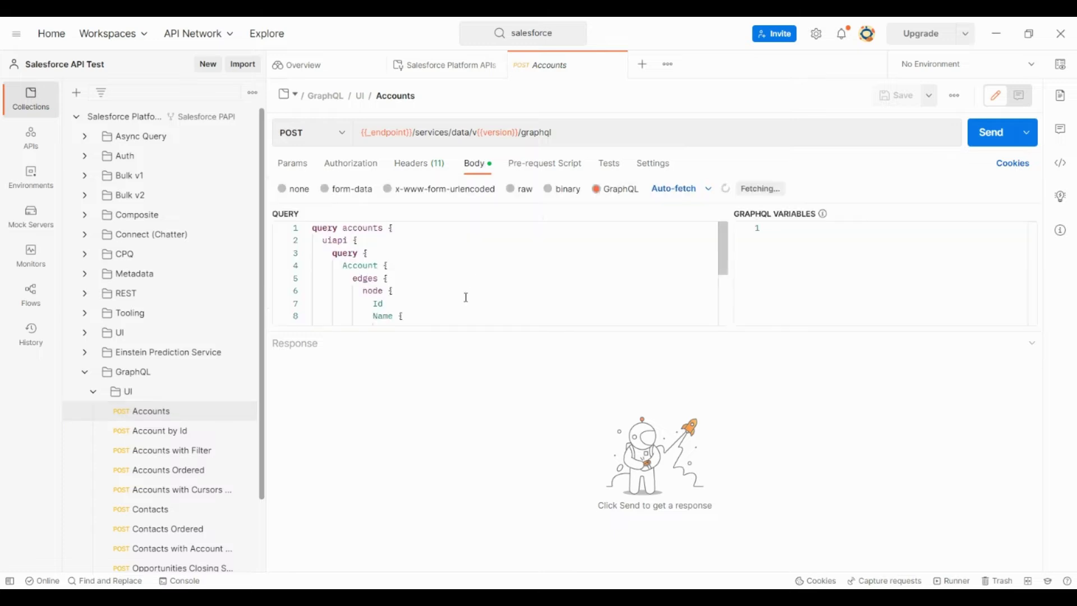
pyautogui.scroll(-3, 466, 297)
pyautogui.scroll(3, 726, 300)
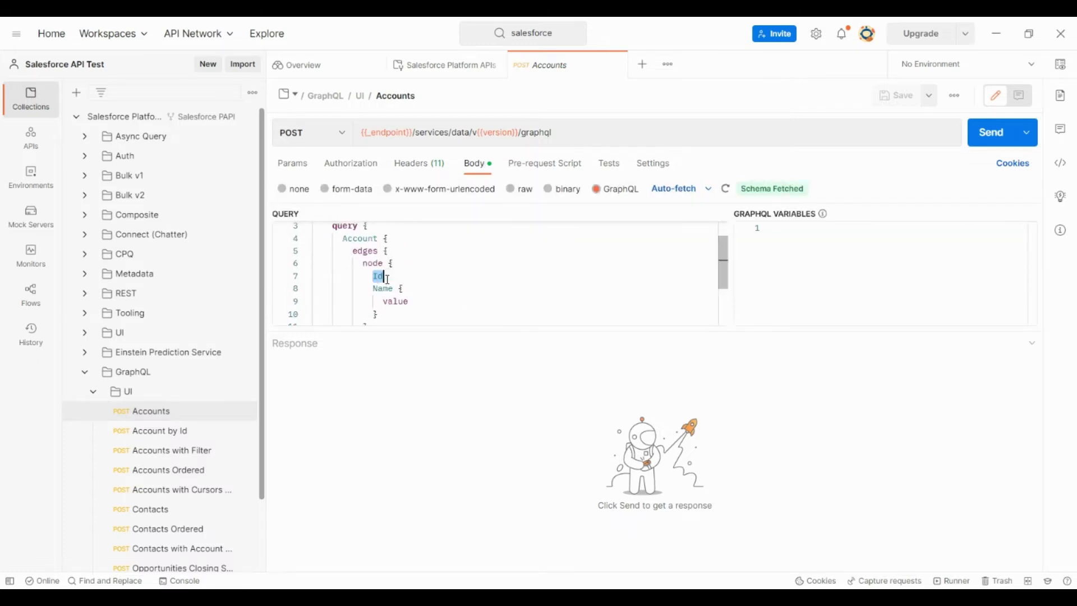
pyautogui.doubleClick(363, 240)
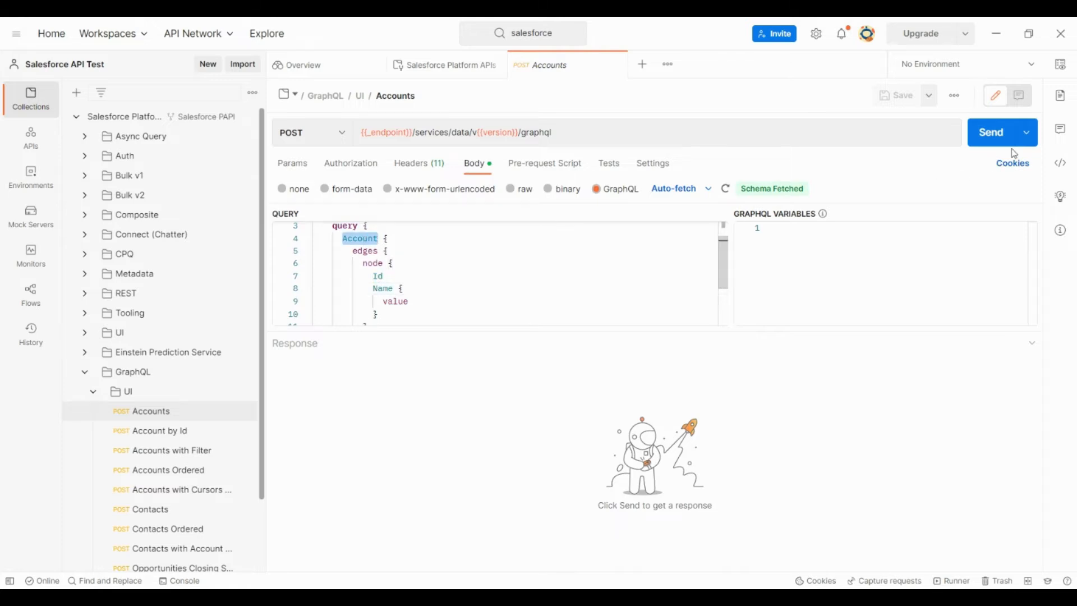
# - Send the GraphQL Accounts request and look through the account records in the response
pyautogui.click(991, 132)
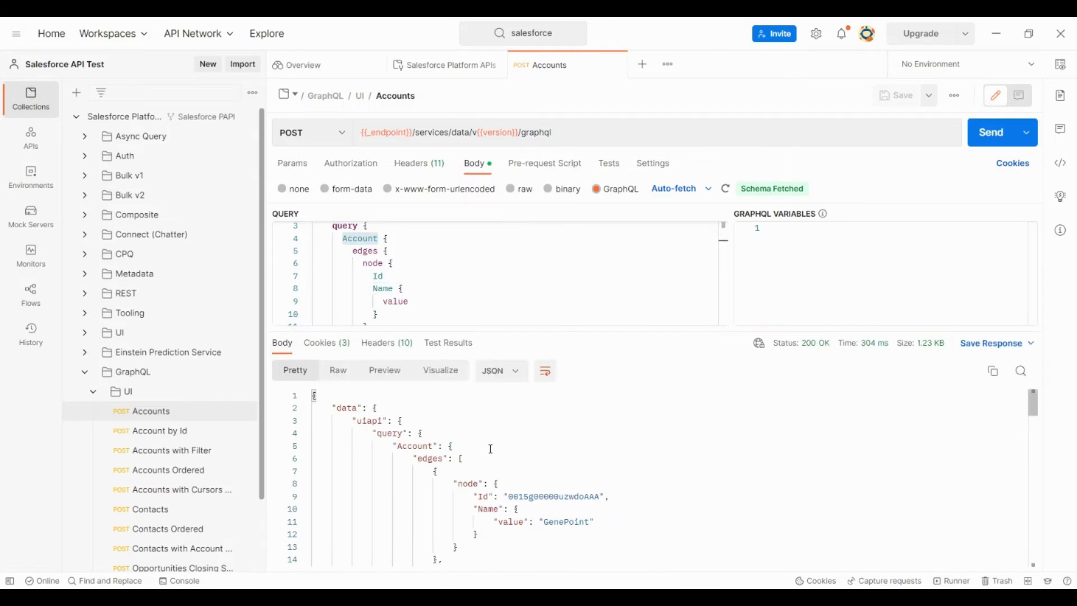
pyautogui.scroll(-2, 491, 449)
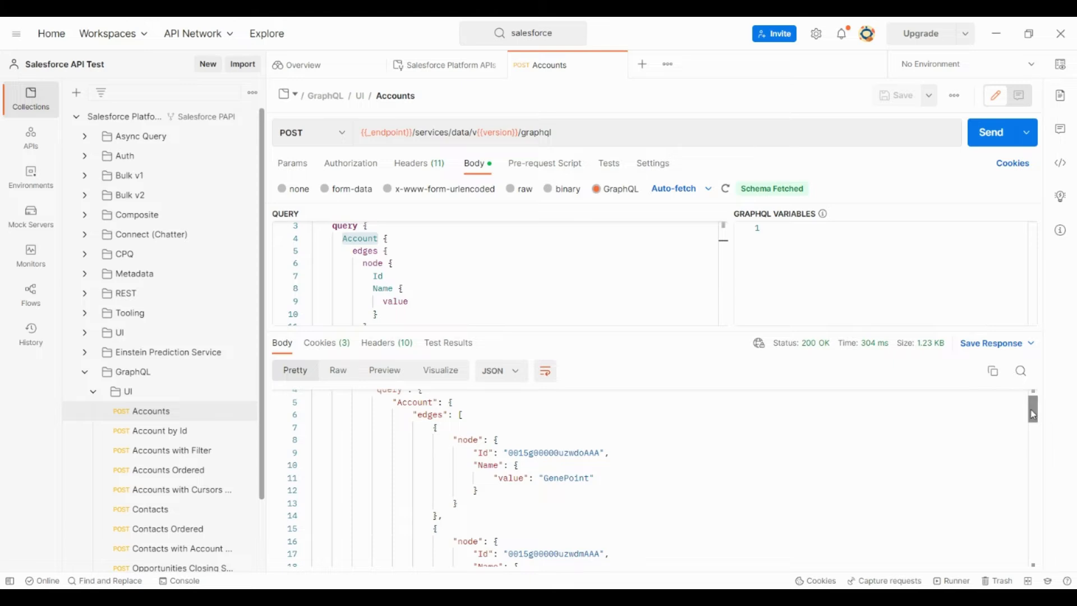
pyautogui.moveTo(1034, 414); pyautogui.dragTo(1012, 401)
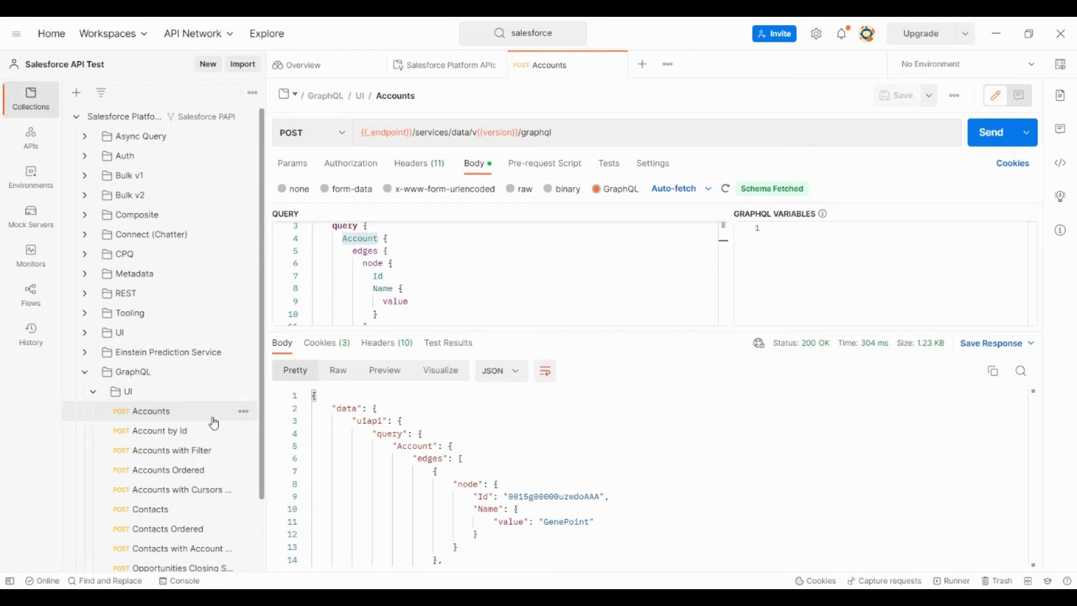
# - Examine the Accounts request's graphql endpoint address and the full nested structure of its query body
pyautogui.scroll(1, 476, 266)
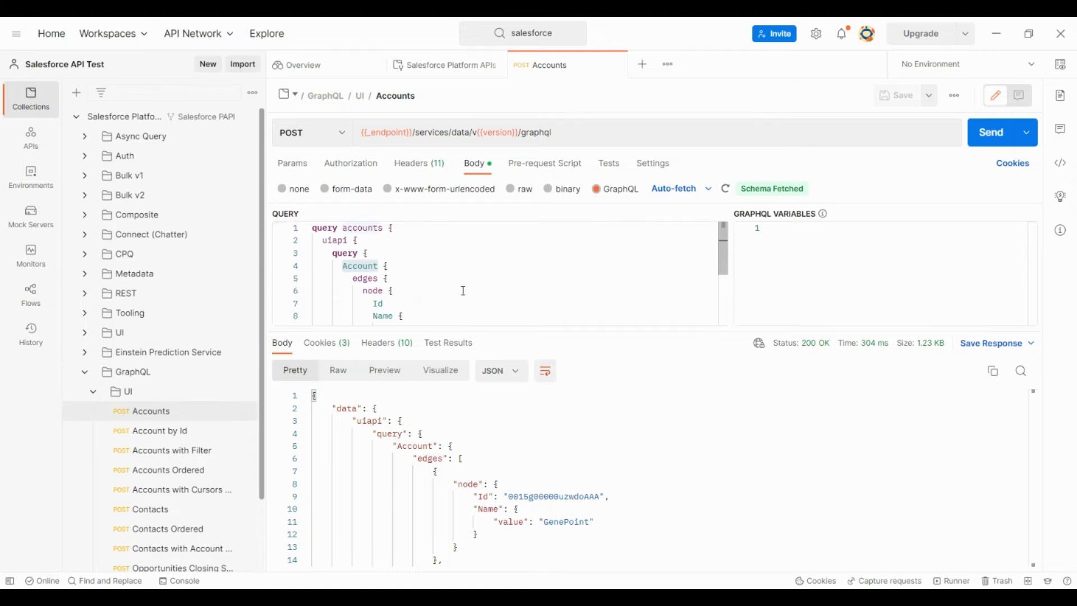
pyautogui.doubleClick(537, 133)
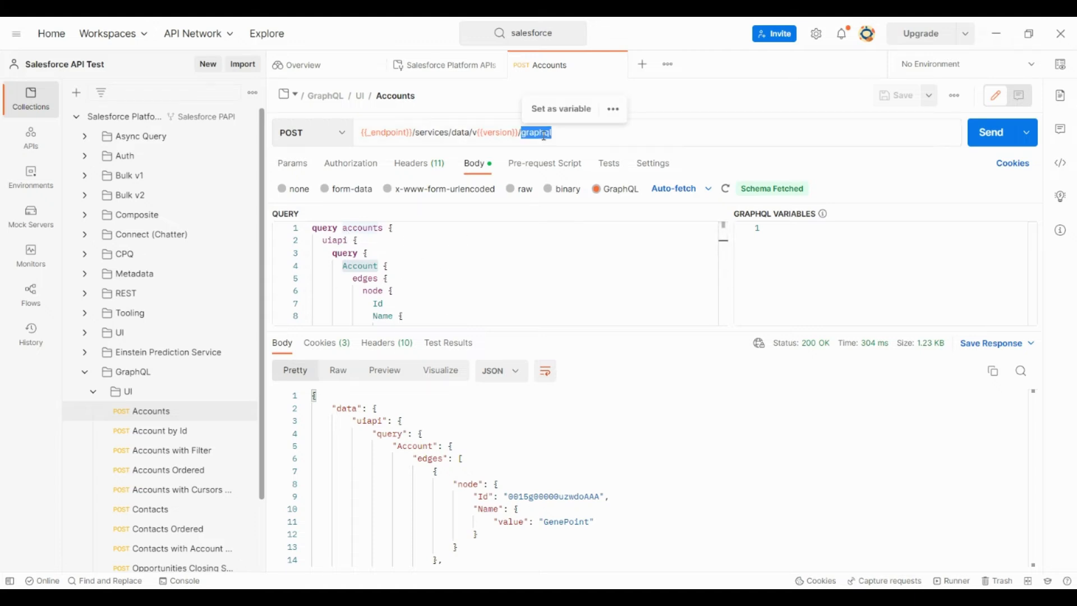
pyautogui.click(533, 247)
pyautogui.scroll(-3, 448, 288)
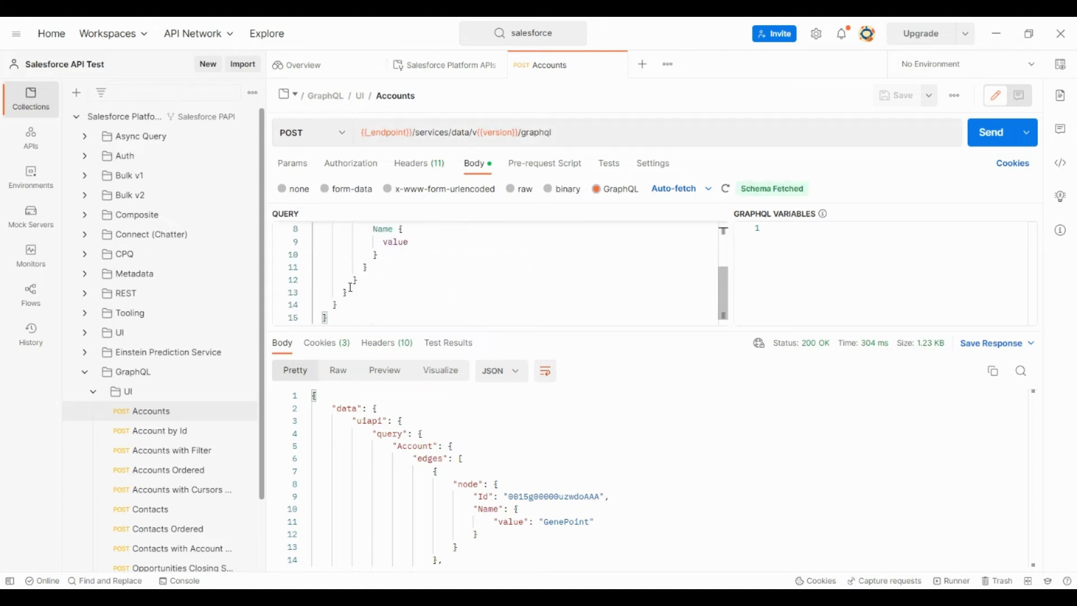
pyautogui.scroll(3, 449, 287)
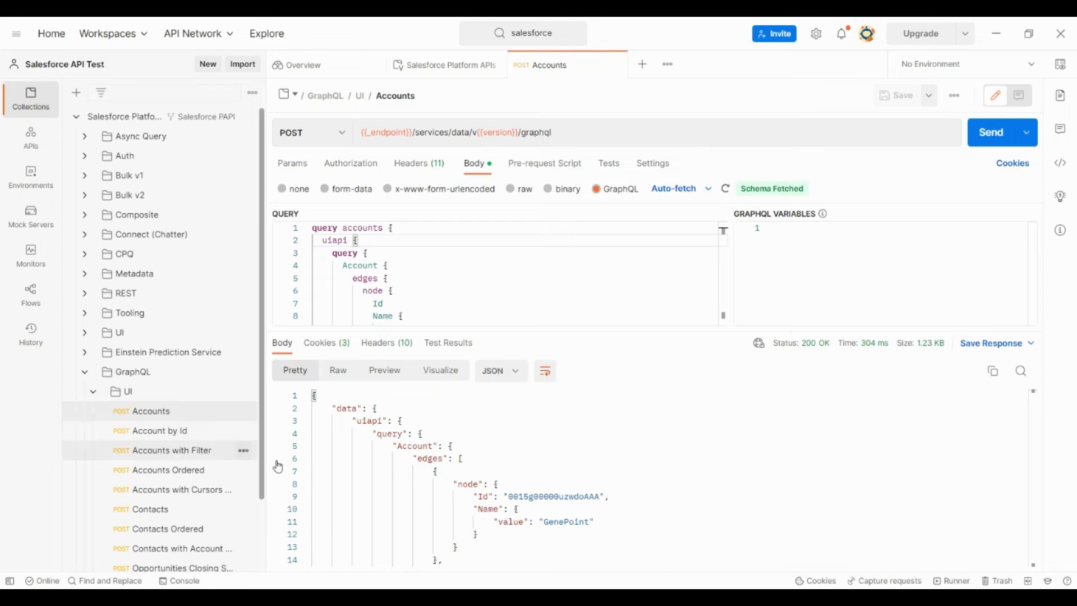
# - Copy the Id of the GenePoint account from the Accounts response
pyautogui.click(540, 496)
pyautogui.doubleClick(540, 496)
pyautogui.hotkey('ctrl', 'c')
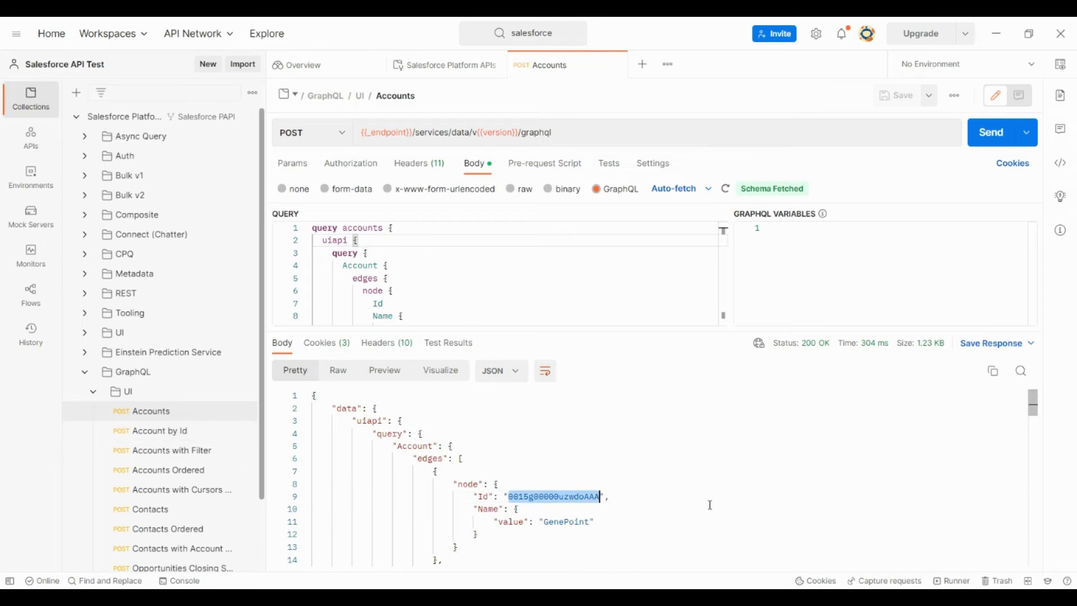
# - Open the Account by Id request and examine its Id equality filter and the requested Id and Name fields
pyautogui.click(151, 431)
pyautogui.click(460, 266)
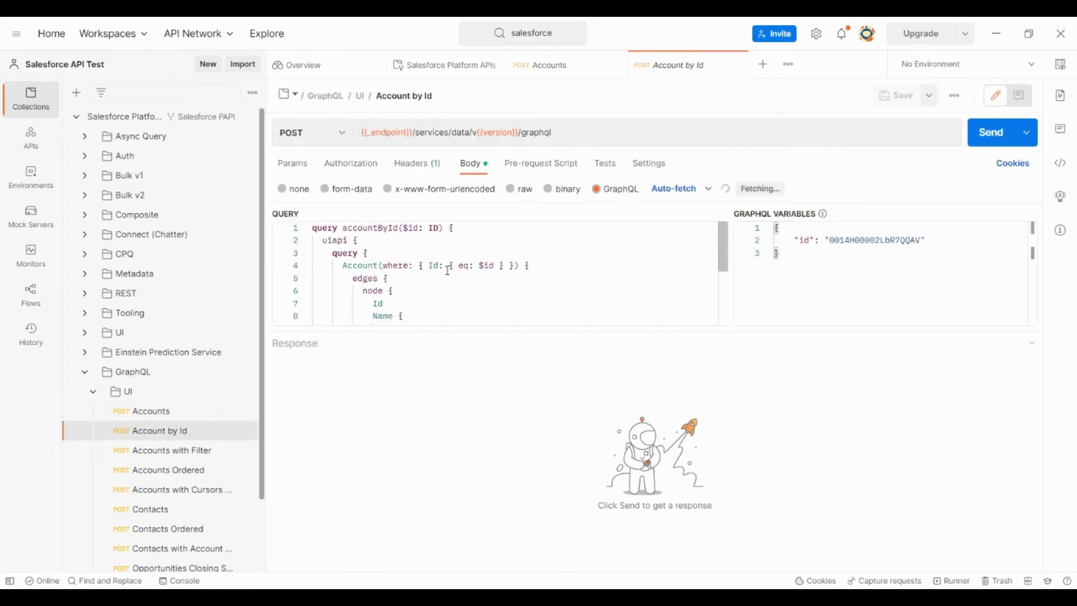
pyautogui.moveTo(461, 266); pyautogui.dragTo(499, 266)
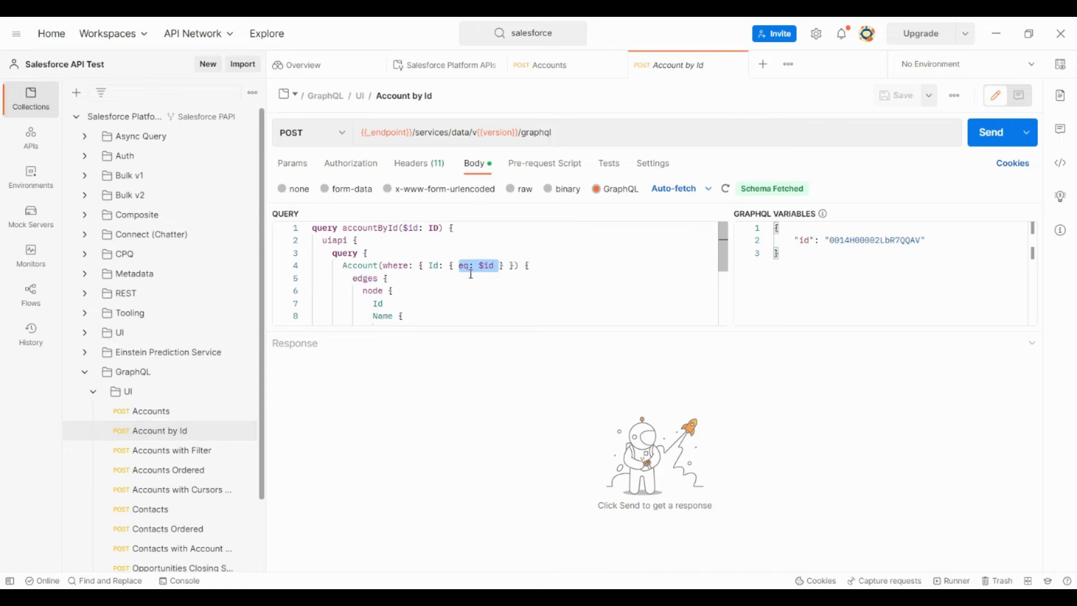
pyautogui.click(380, 292)
pyautogui.doubleClick(378, 304)
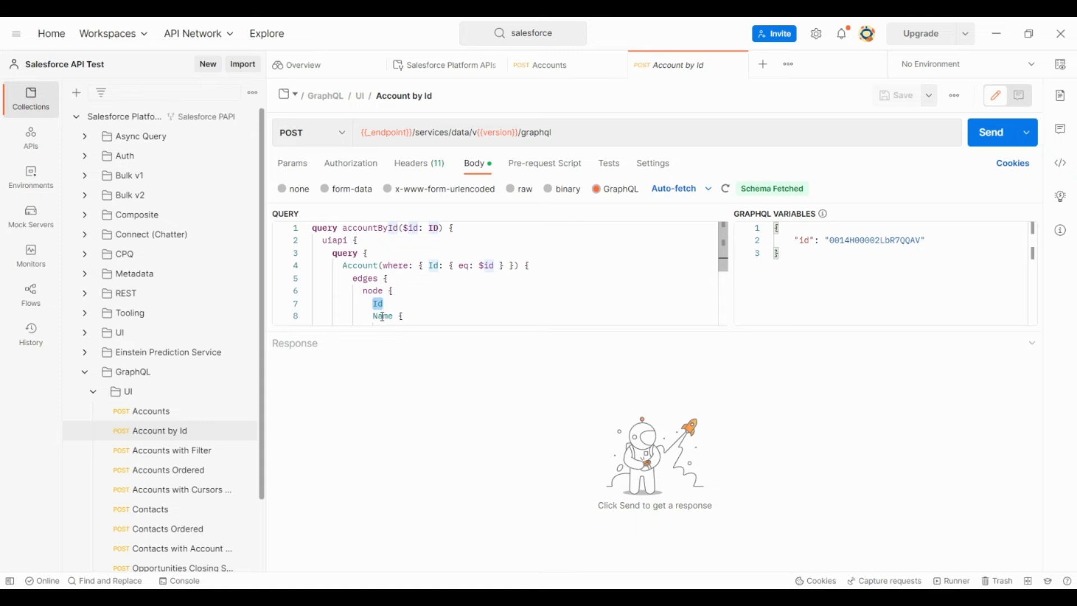
pyautogui.scroll(-1, 383, 317)
pyautogui.doubleClick(383, 293)
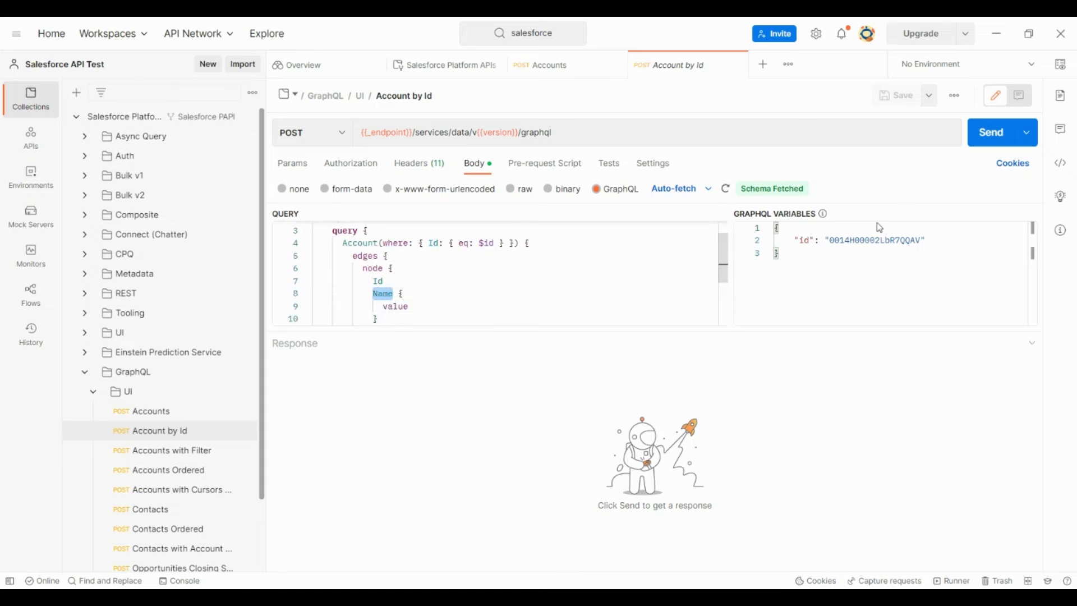
# - Replace the id GraphQL variable with the copied GenePoint account Id and send the Account by Id request
pyautogui.doubleClick(876, 240)
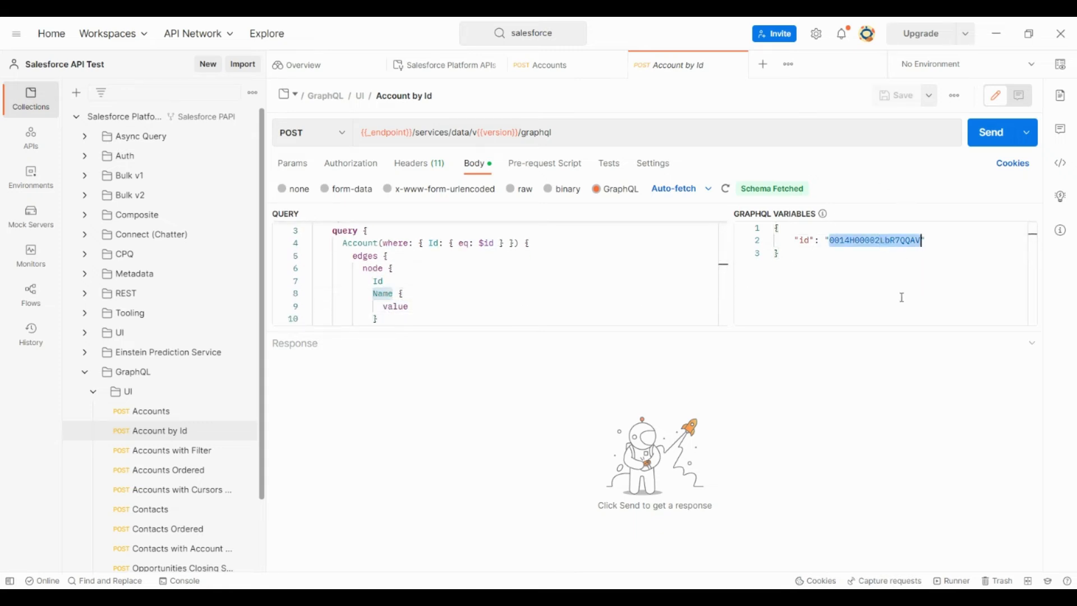
pyautogui.hotkey('ctrl', 'v')
pyautogui.click(993, 135)
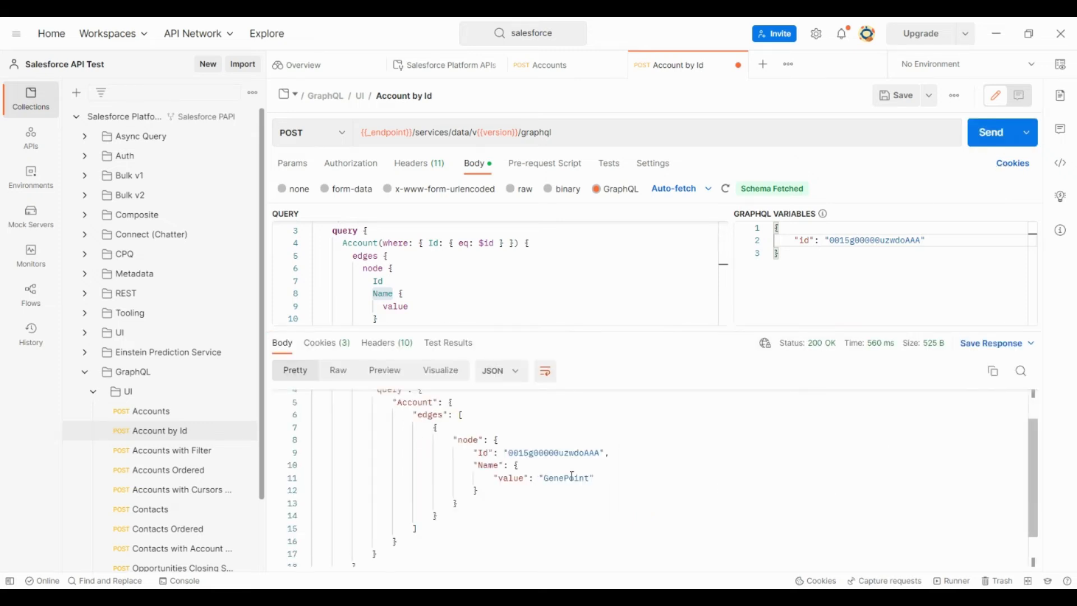
# - Compare the account name returned by the Account by Id request with the first record in the Accounts response
pyautogui.doubleClick(572, 477)
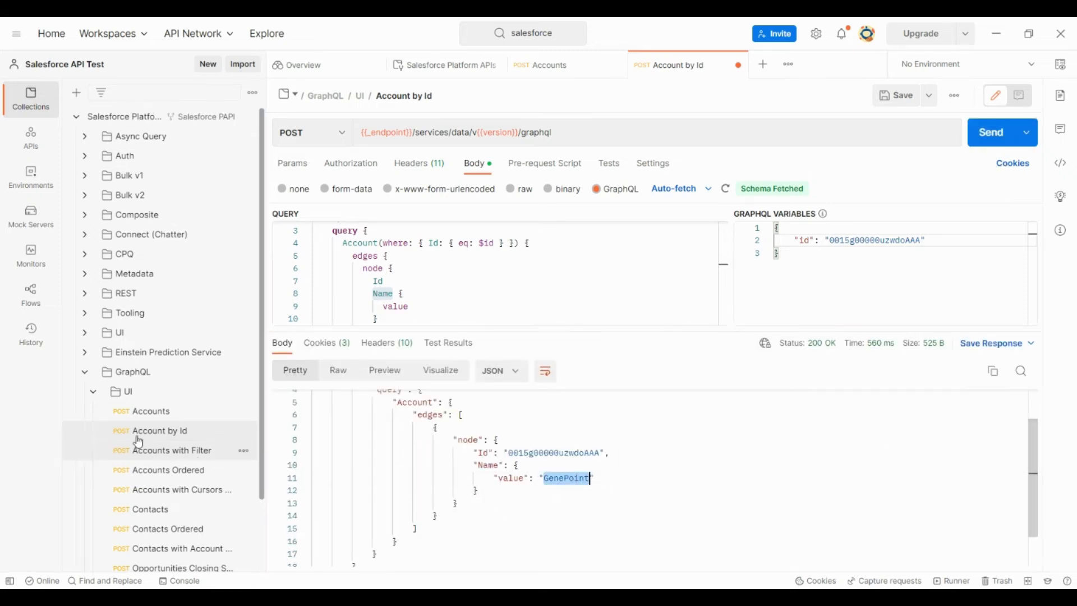
pyautogui.click(176, 421)
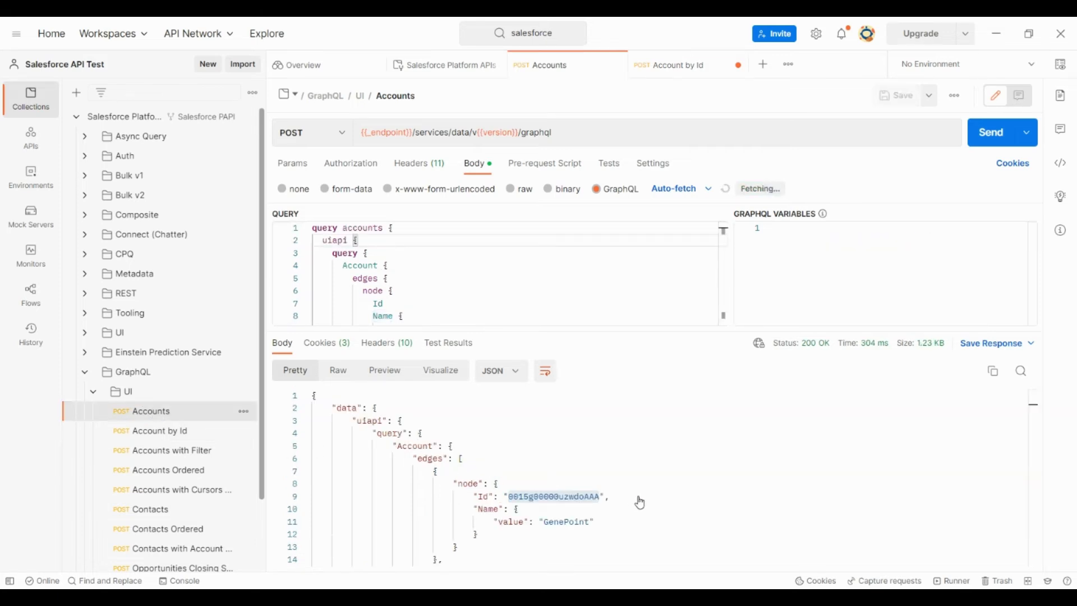
pyautogui.doubleClick(565, 517)
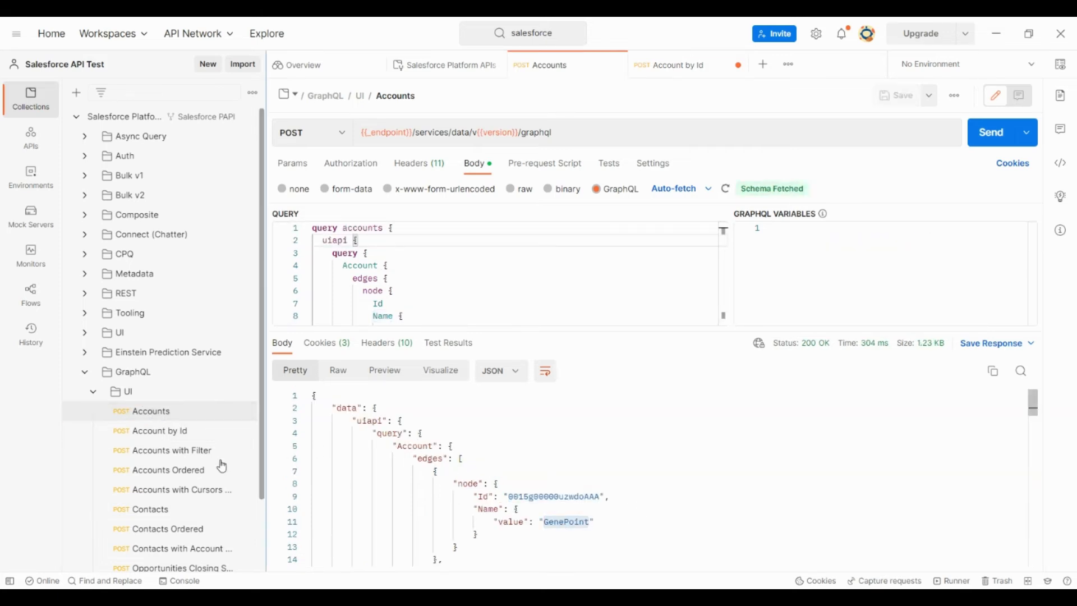
# - Open the Accounts with Filter request's body and examine its where variable and the like pattern on Name
pyautogui.click(165, 451)
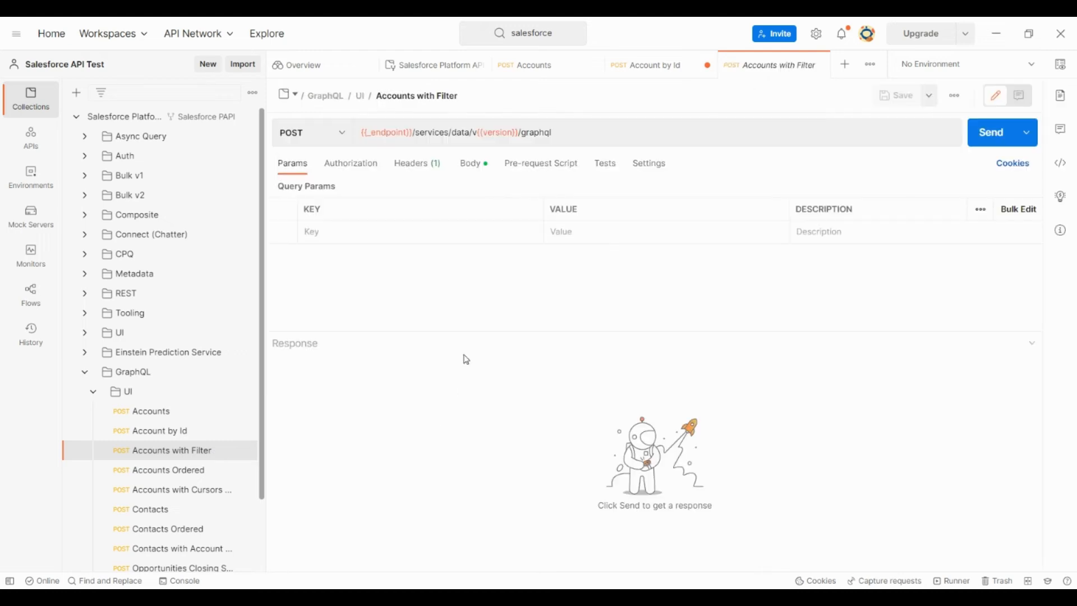
pyautogui.click(472, 163)
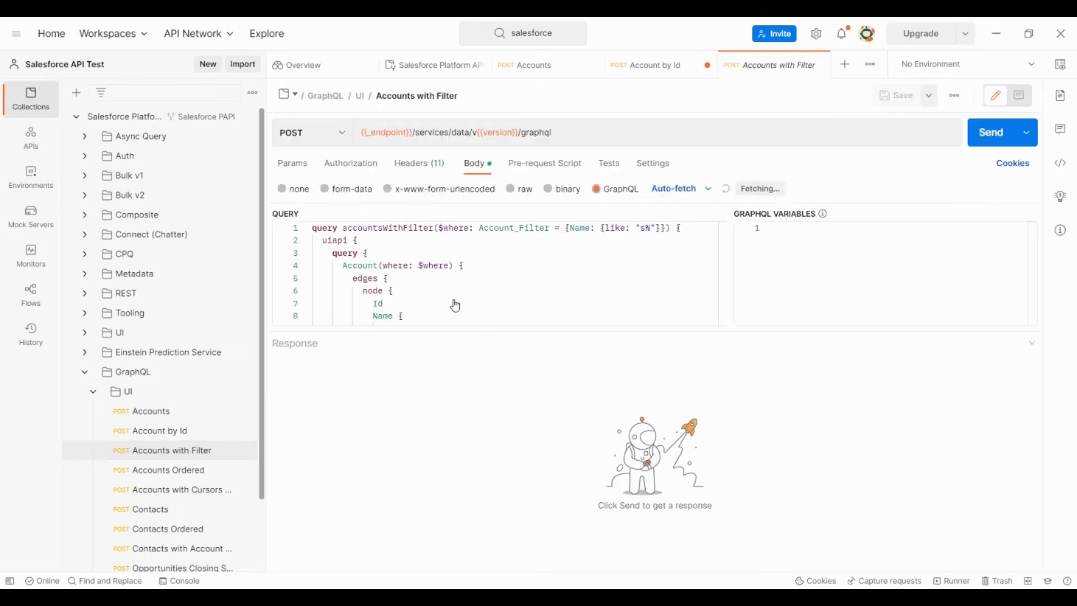
pyautogui.doubleClick(443, 270)
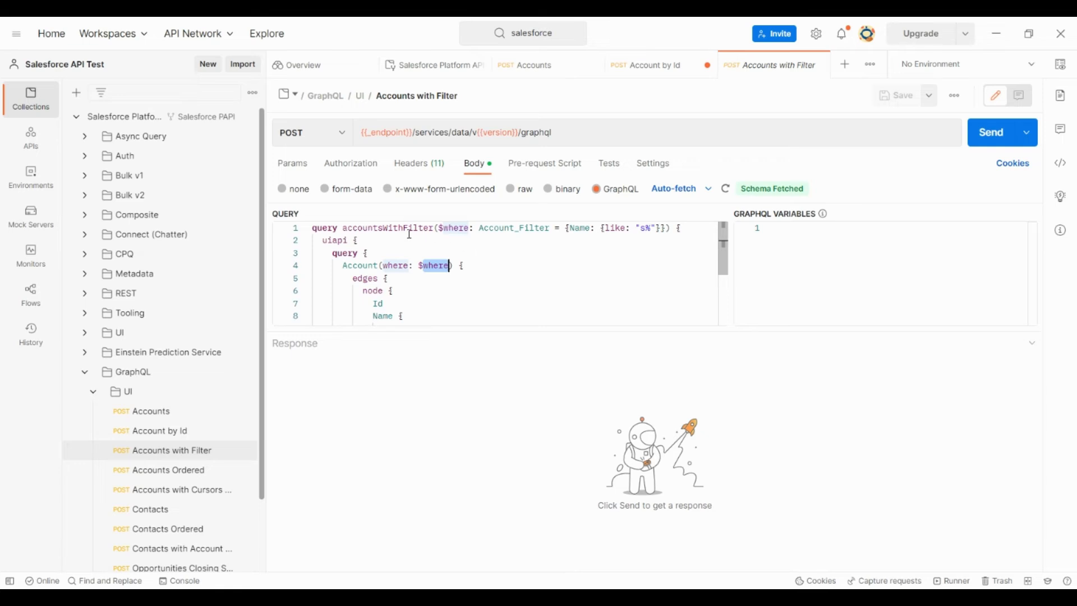
pyautogui.click(524, 229)
pyautogui.click(567, 228)
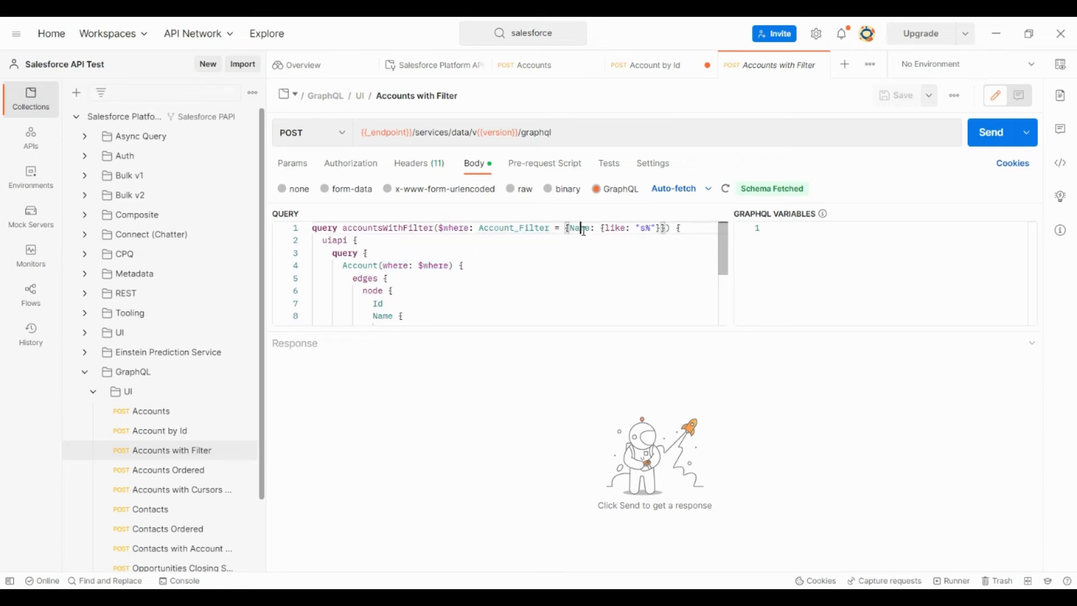
pyautogui.click(647, 228)
# - Send the Accounts with Filter request with its "s%" pattern and review the returned account names
pyautogui.click(997, 144)
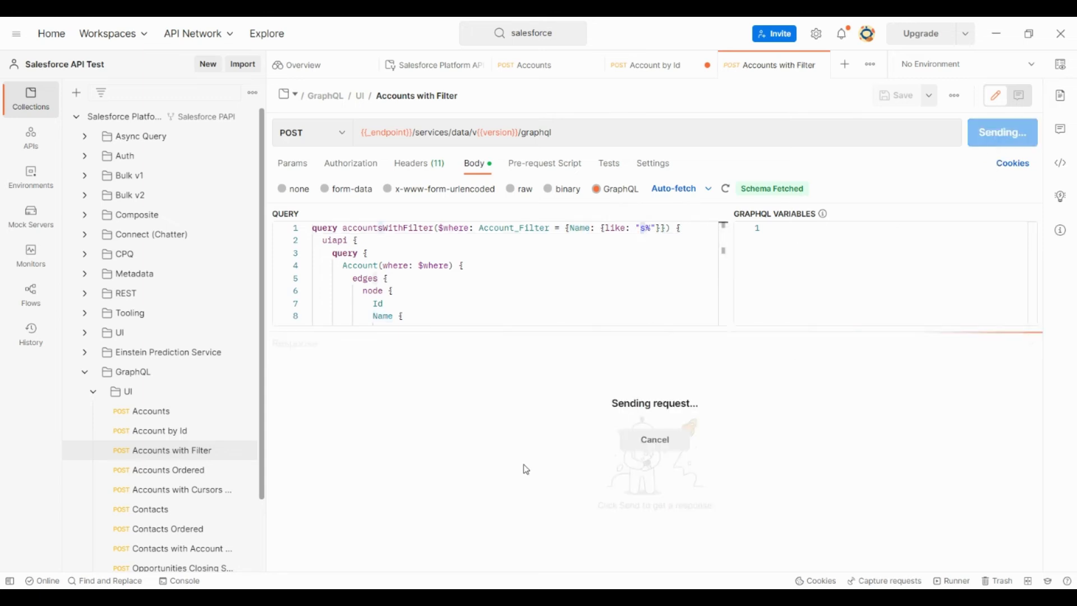
pyautogui.scroll(-2, 526, 483)
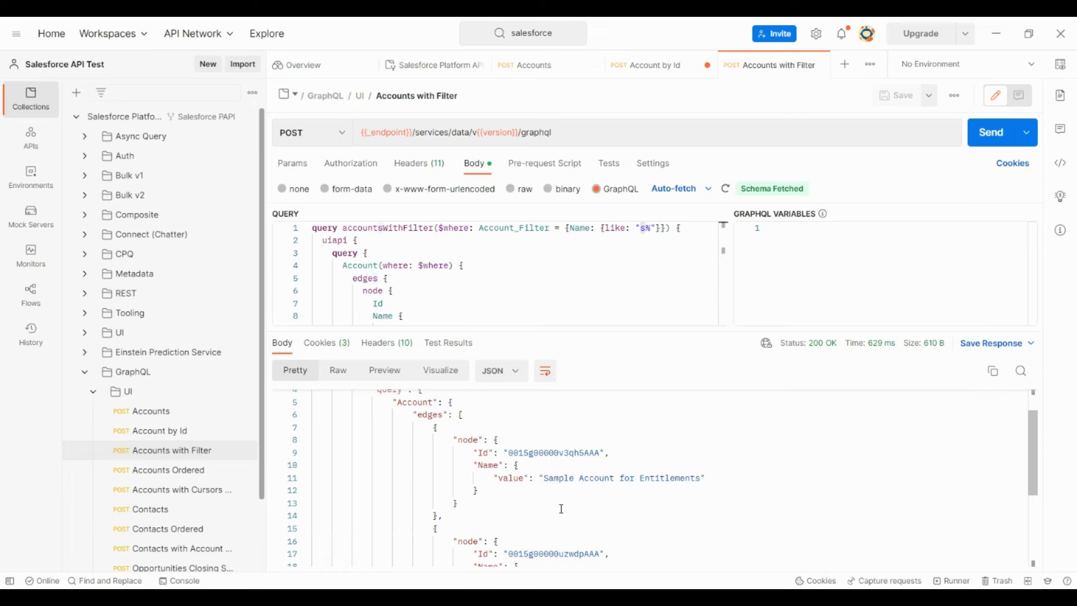
pyautogui.click(550, 475)
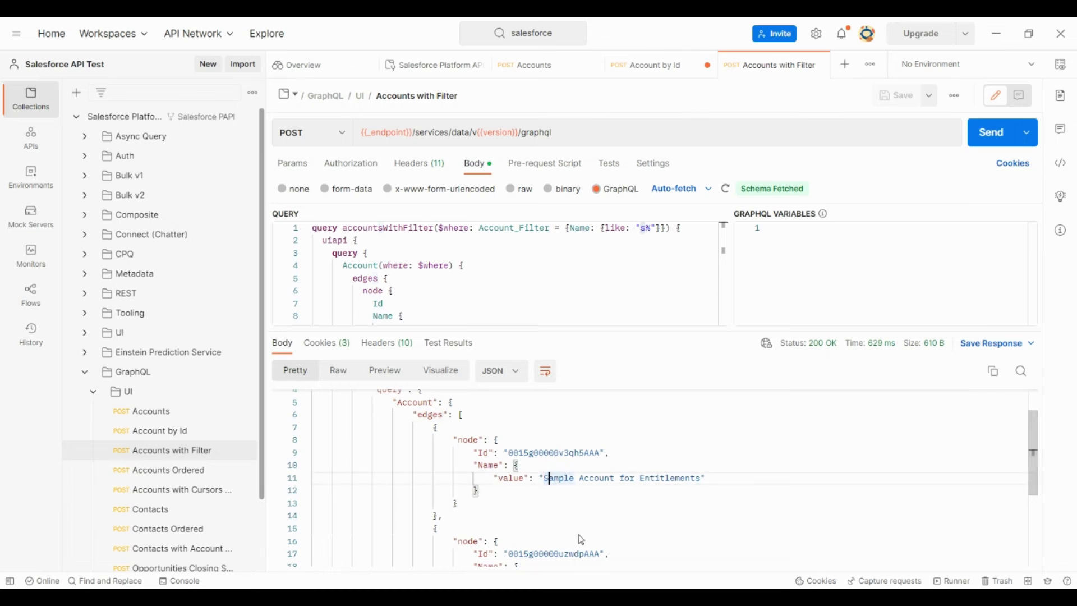
pyautogui.click(546, 480)
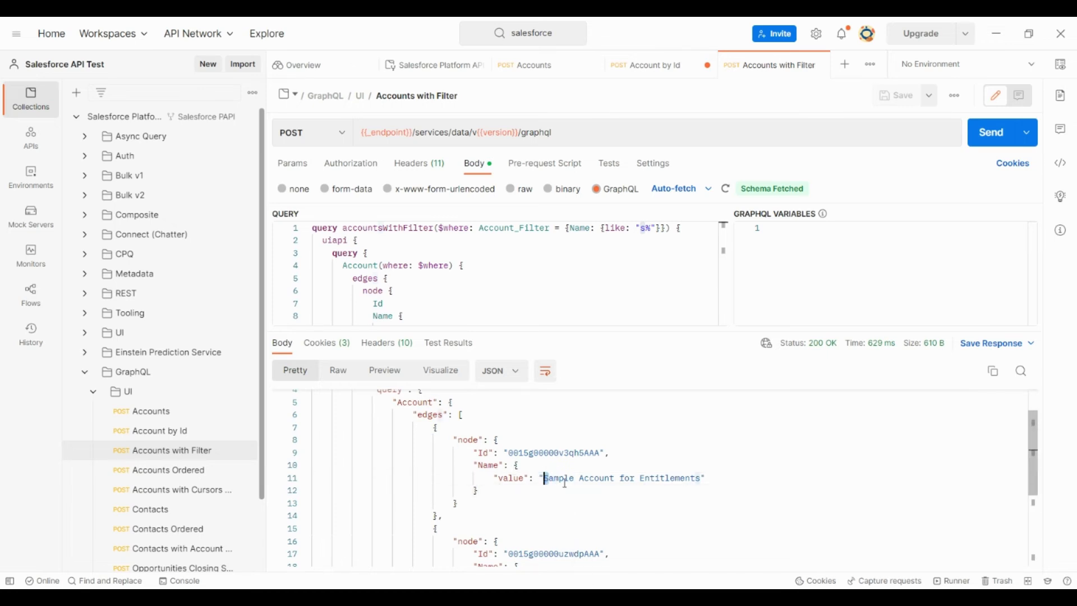
pyautogui.scroll(-3, 565, 483)
pyautogui.scroll(-2, 548, 495)
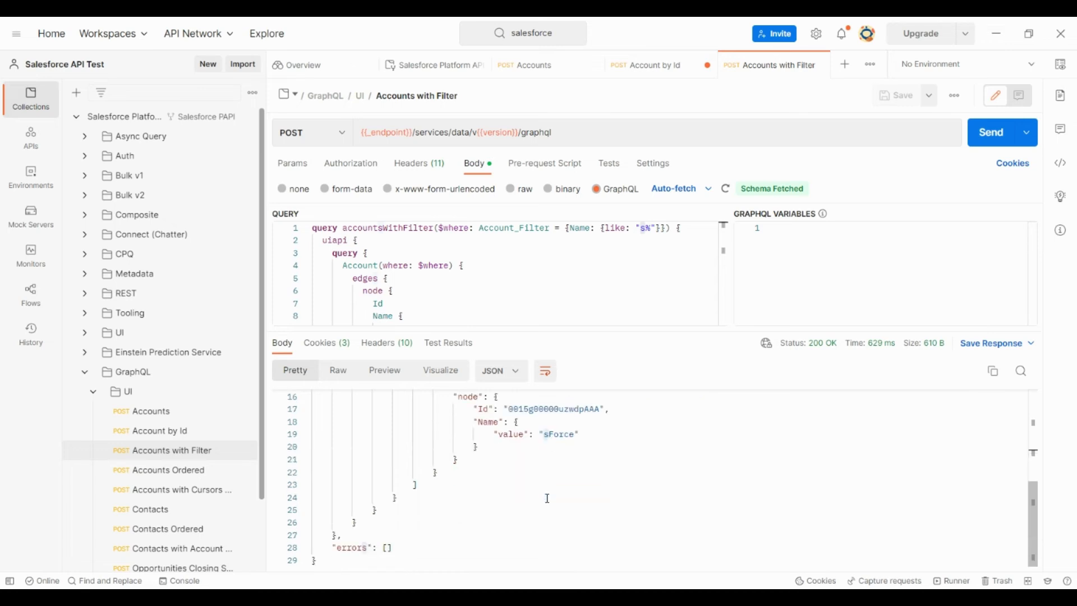
pyautogui.scroll(7, 548, 496)
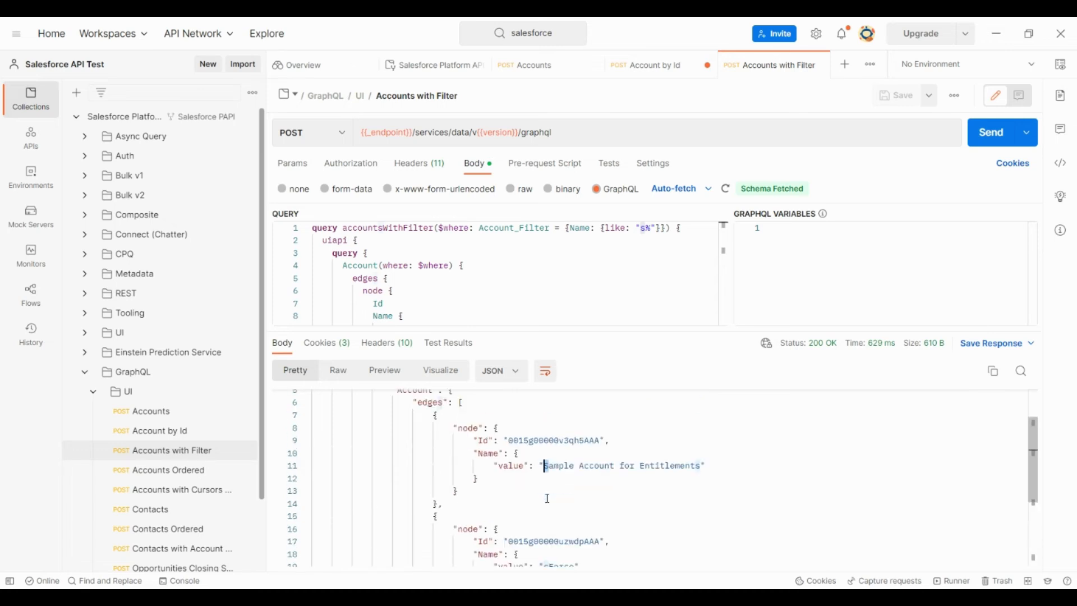
# - Set the Name filter's like pattern to "%sample%", resend the request and check the returned account name
pyautogui.click(646, 230)
pyautogui.write('am')
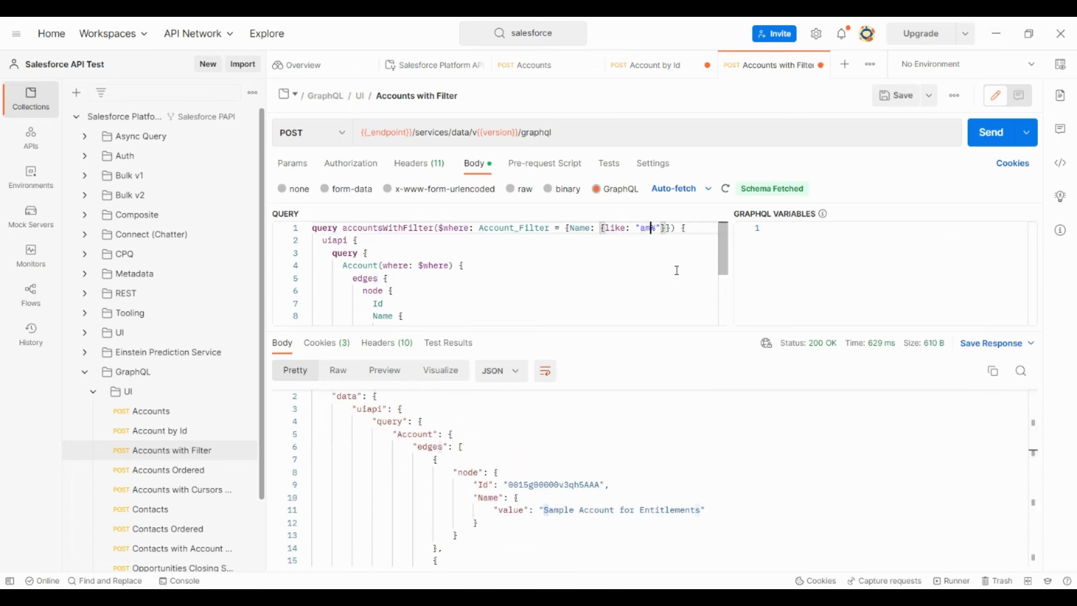
pyautogui.press('BackSpace')
pyautogui.press('BackSpace')
pyautogui.write('sample')
pyautogui.press('Left')
pyautogui.press('Left')
pyautogui.press('Left')
pyautogui.press('Left')
pyautogui.press('Left')
pyautogui.press('Left')
pyautogui.write('%')
pyautogui.click(992, 133)
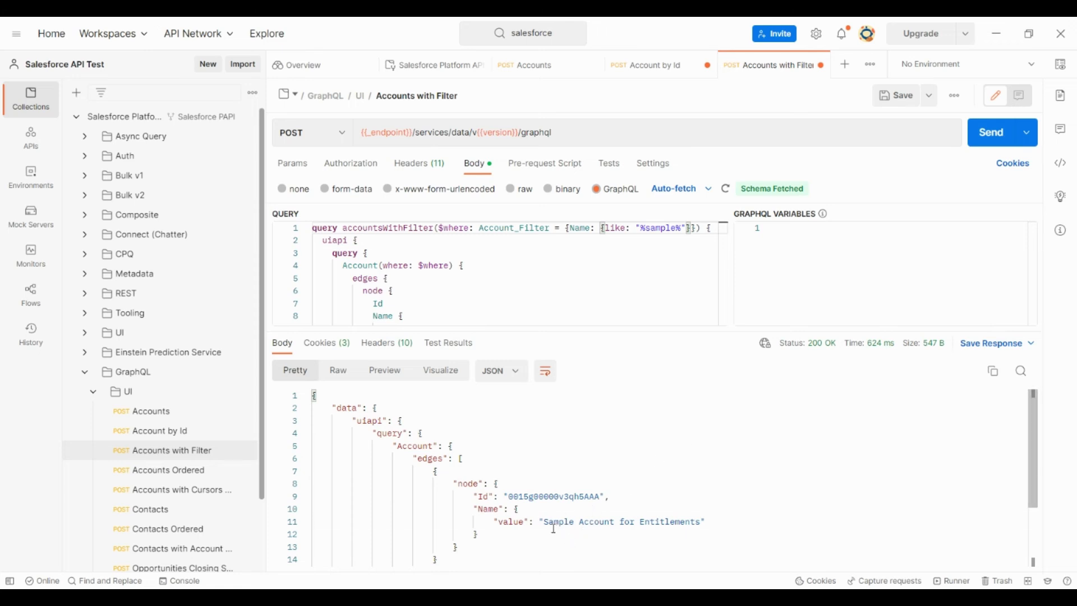
pyautogui.doubleClick(554, 525)
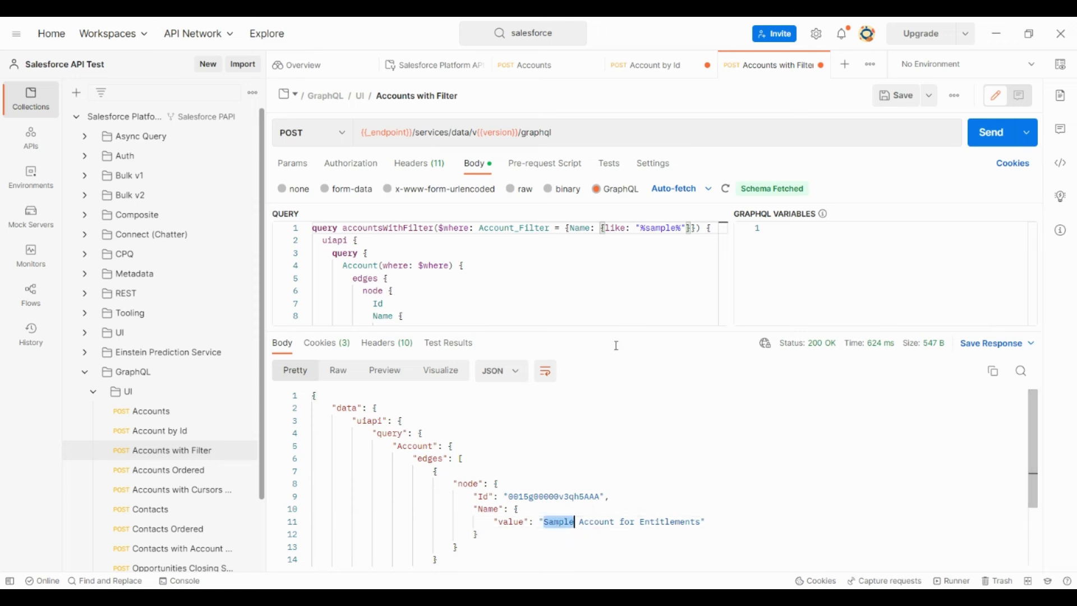
# - Send the Accounts Ordered request with its ASC order on Name and check the first returned account name
pyautogui.click(168, 472)
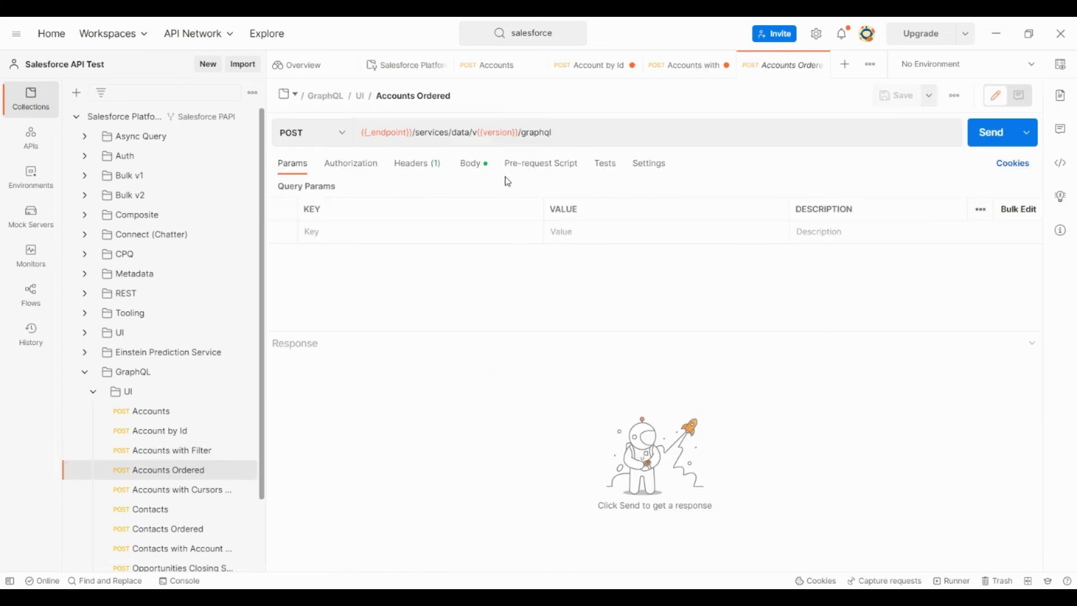
pyautogui.click(476, 164)
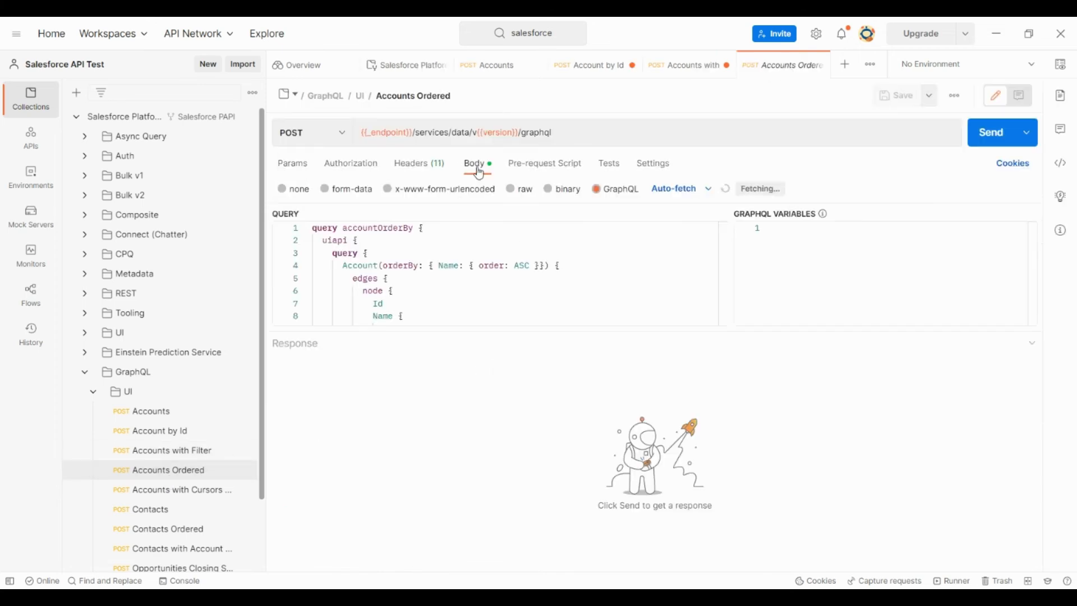
pyautogui.doubleClick(525, 265)
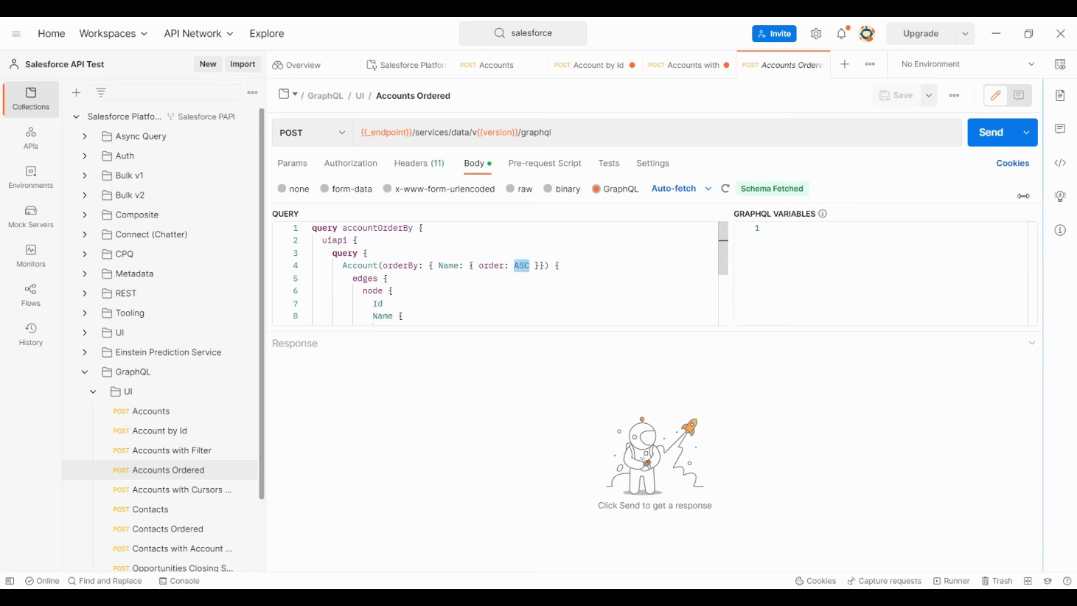
pyautogui.click(985, 137)
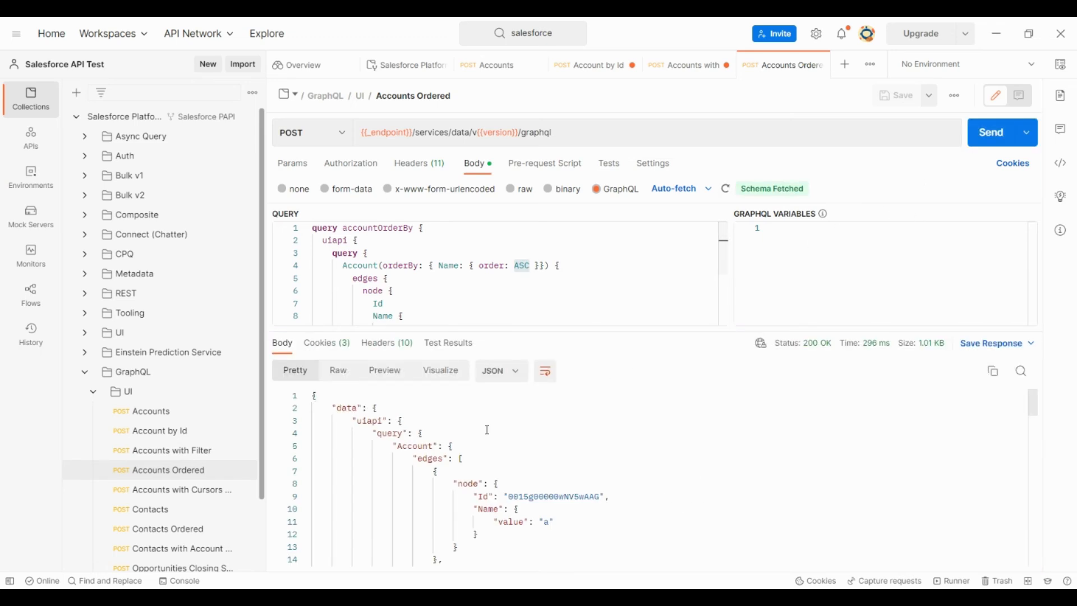
pyautogui.doubleClick(548, 523)
# - Set the Accounts Ordered query's Name order to DESC, resend the request and check the first returned account names
pyautogui.doubleClick(523, 266)
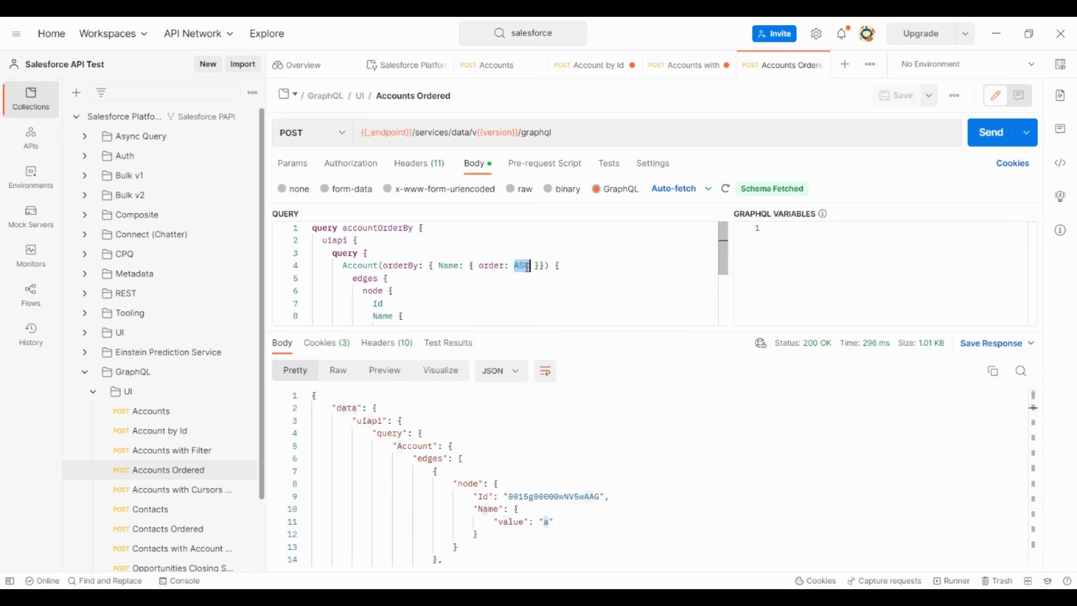
pyautogui.write('DSC')
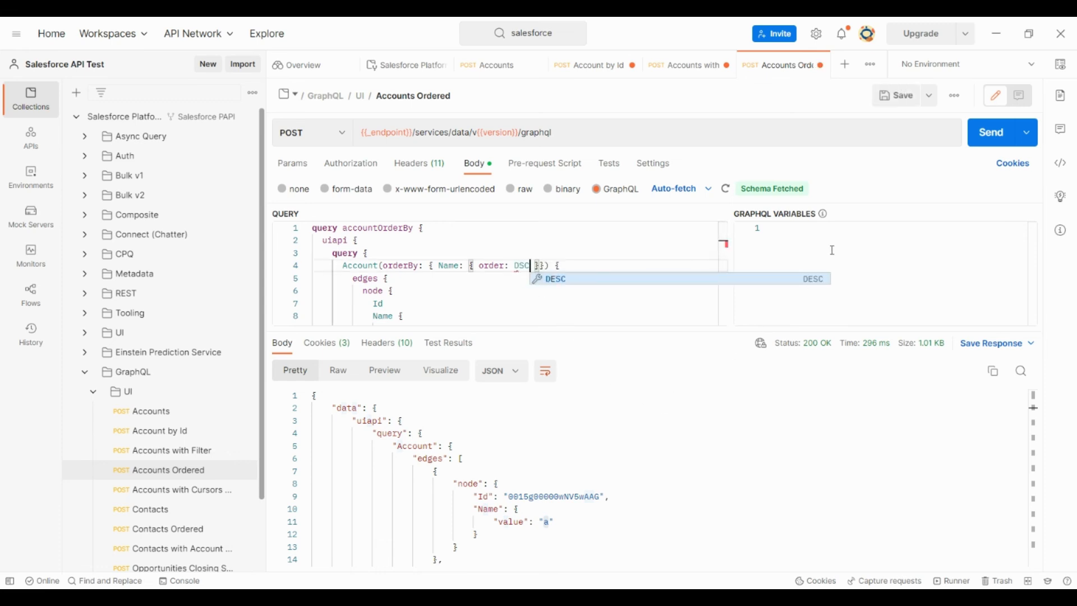
pyautogui.click(695, 279)
pyautogui.click(994, 136)
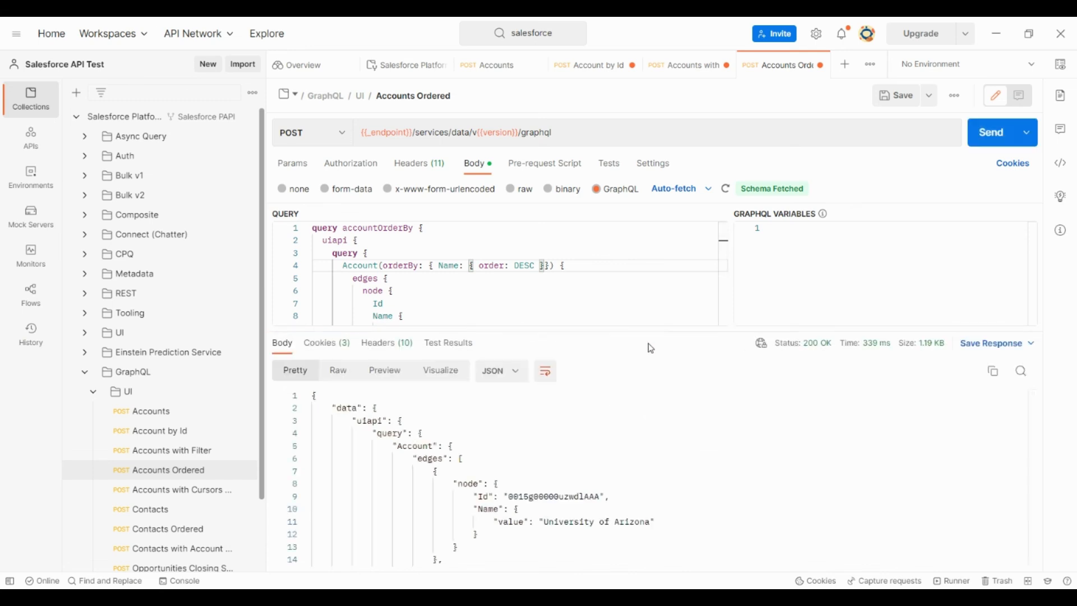
pyautogui.scroll(-3, 588, 530)
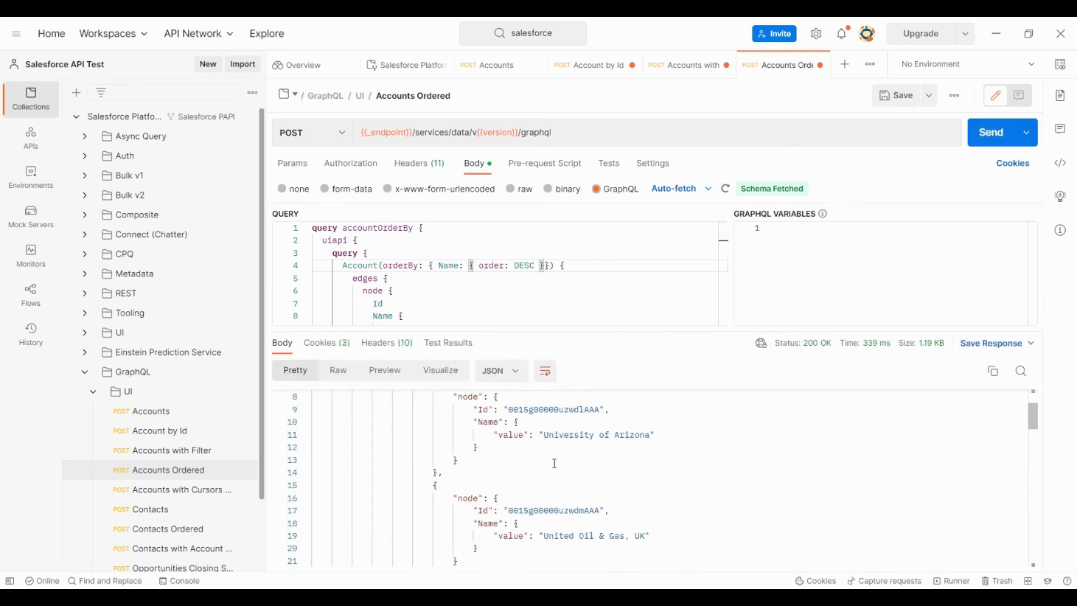
pyautogui.click(548, 436)
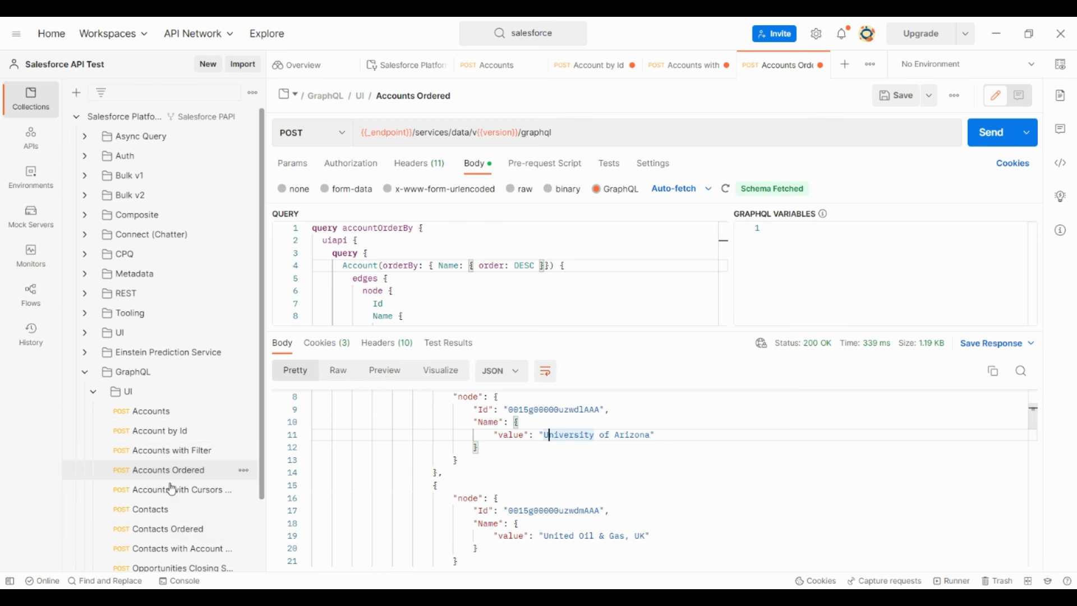
# - Open the Contacts request's body, examine its GraphQL query, and look through the remaining requests in the GraphQL UI folder
pyautogui.click(163, 509)
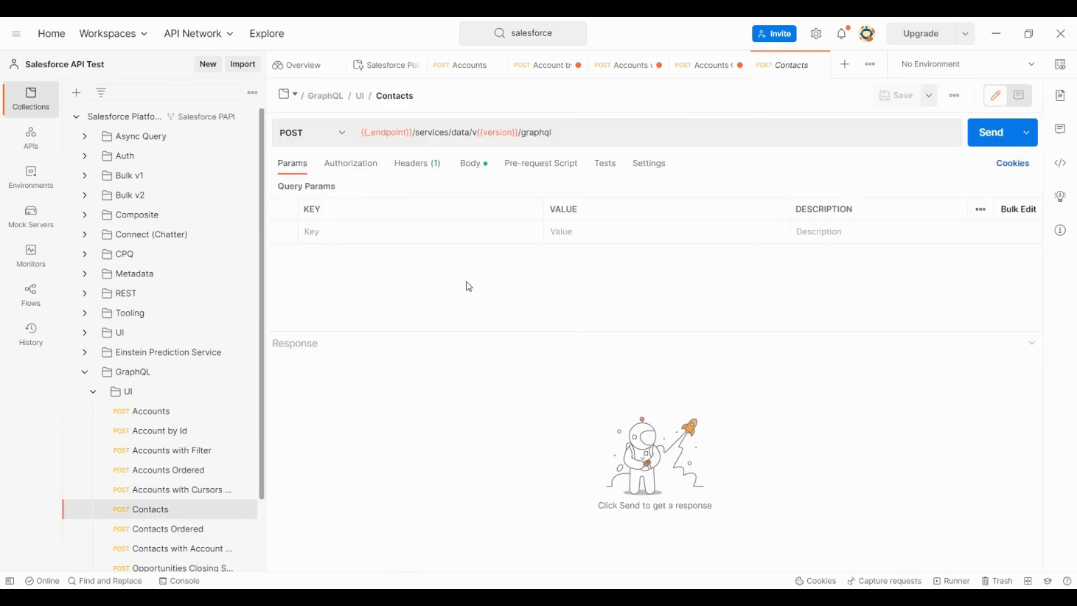
pyautogui.click(472, 163)
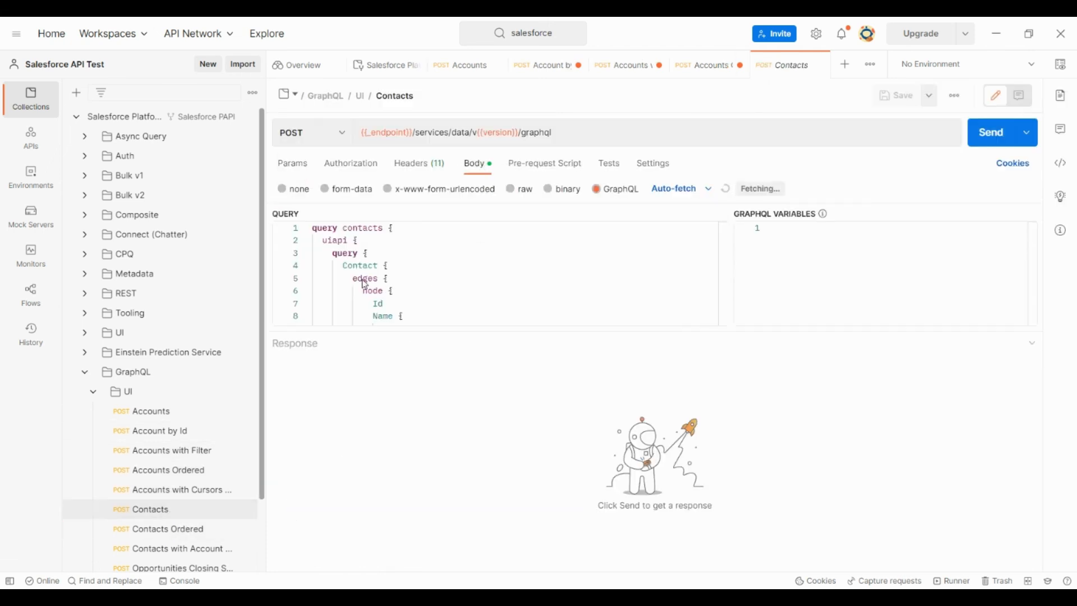
pyautogui.scroll(-3, 441, 291)
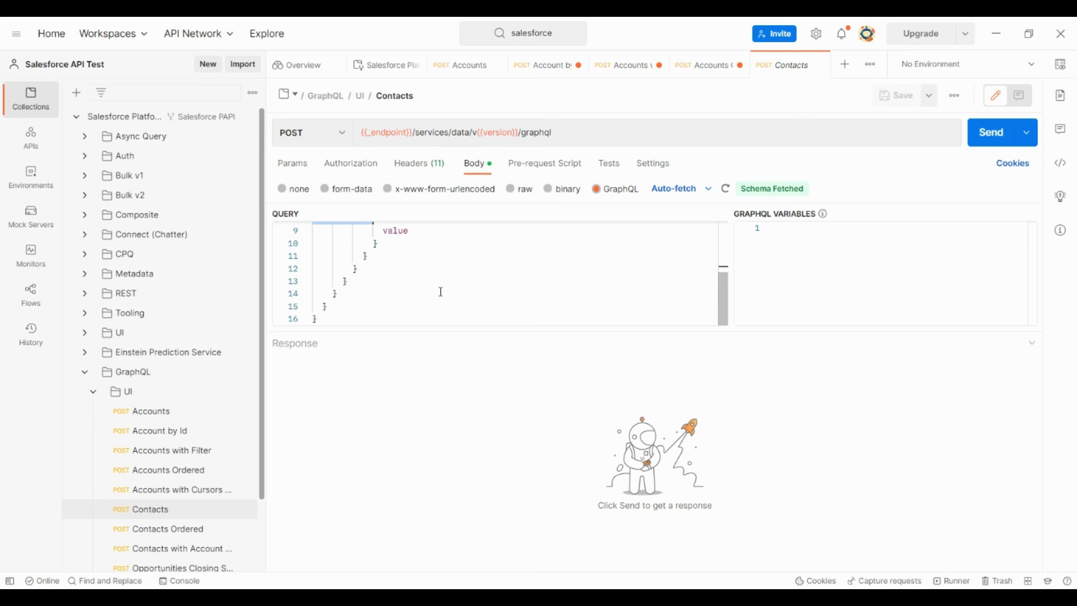
pyautogui.scroll(-1, 223, 161)
pyautogui.scroll(-3, 176, 449)
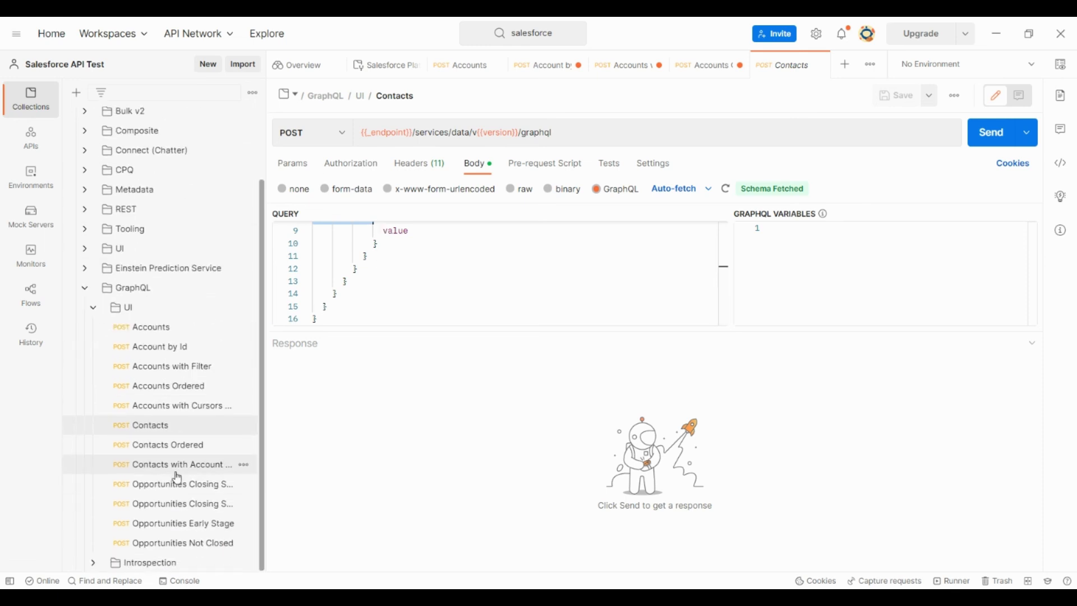